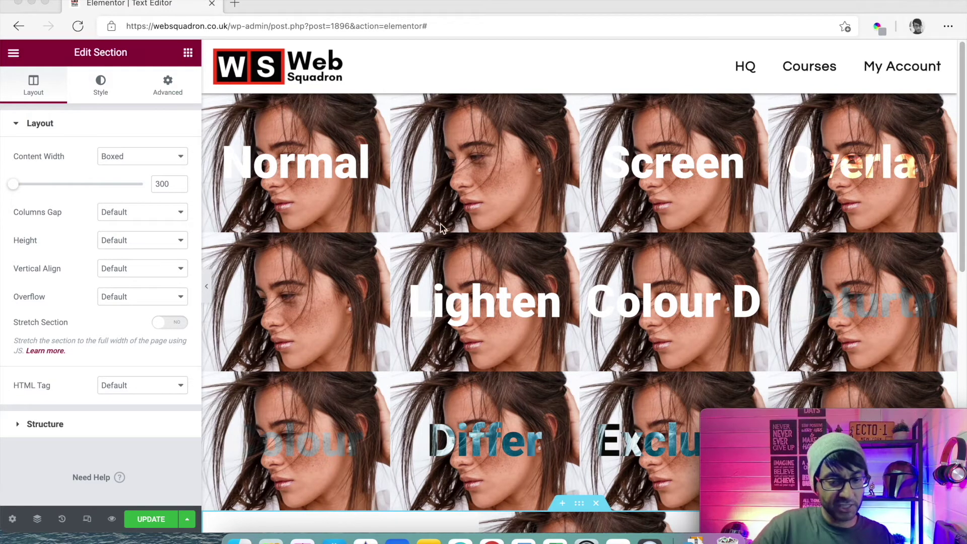
# Review the Normal heading's Blend Mode options under Style, leaving it set to Normal.
pyautogui.scroll(-2, 932, 216)
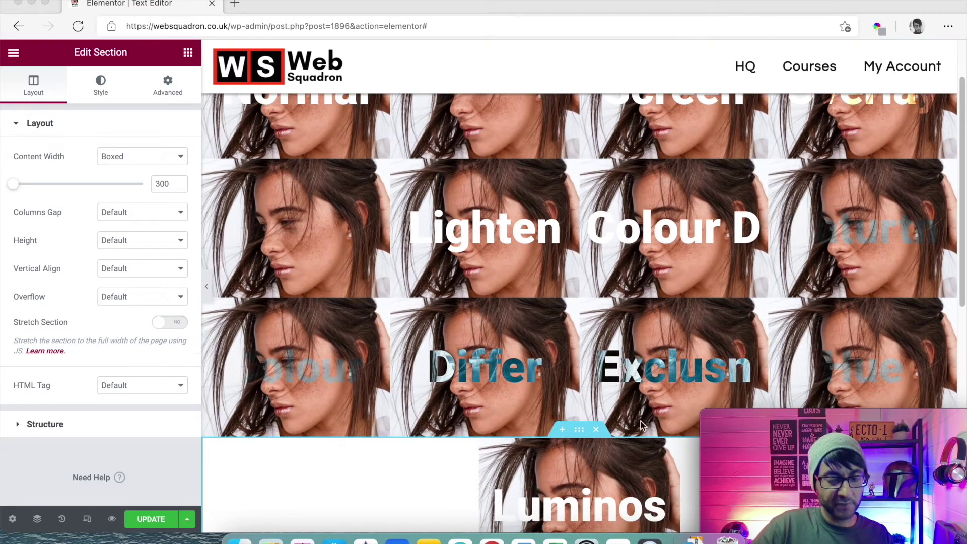
pyautogui.scroll(2, 635, 393)
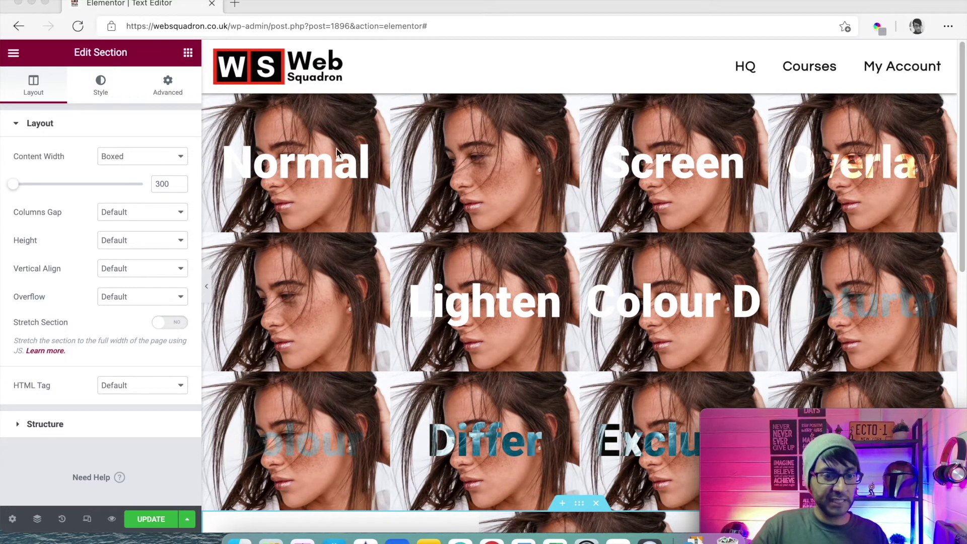
pyautogui.click(284, 162)
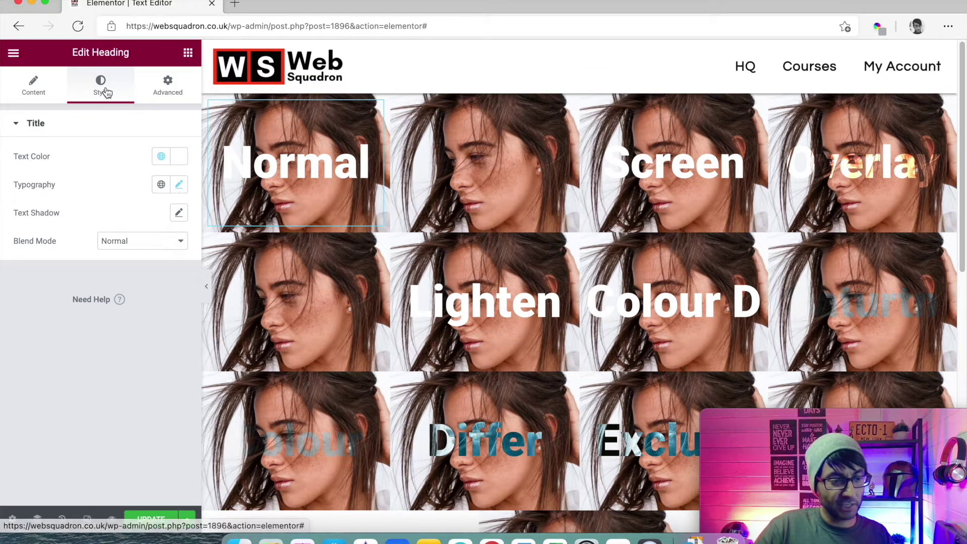
pyautogui.click(175, 246)
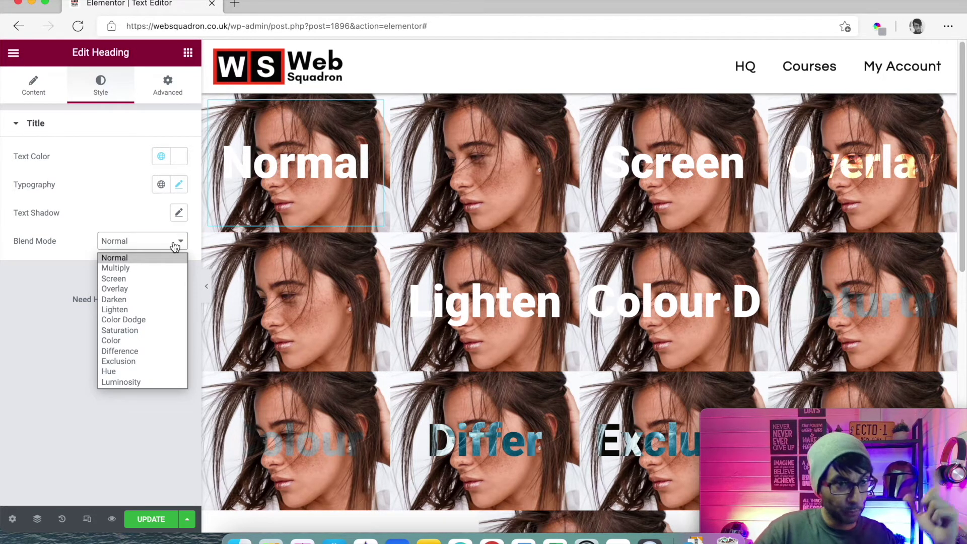
pyautogui.click(155, 258)
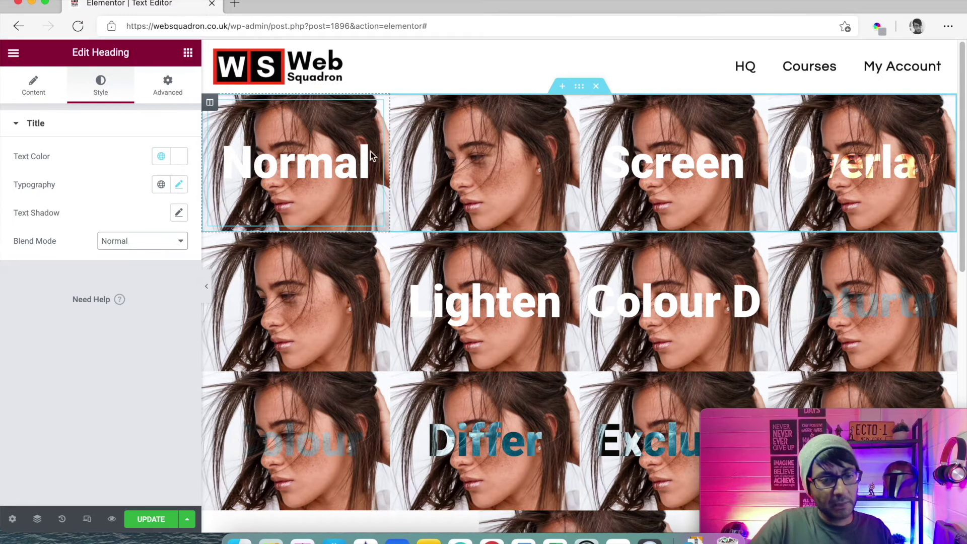
pyautogui.click(294, 168)
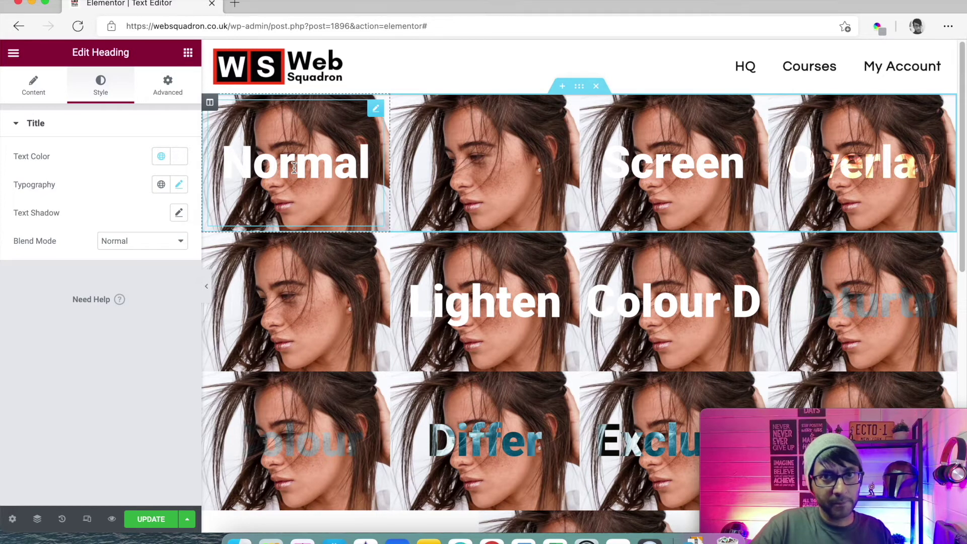
# Inspect the Multiply, Screen and Overlay headings, then hide the editor panel for a full-width preview.
pyautogui.click(429, 169)
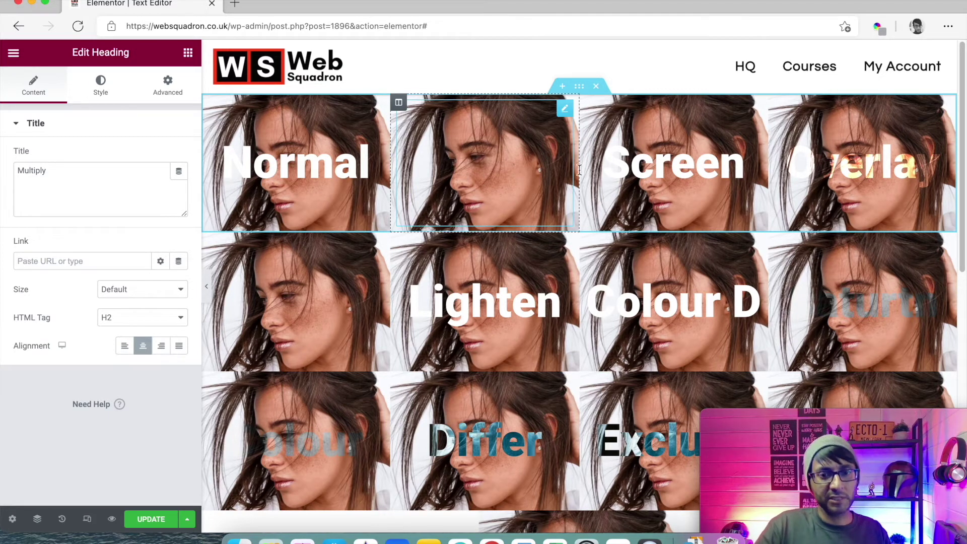
pyautogui.click(726, 177)
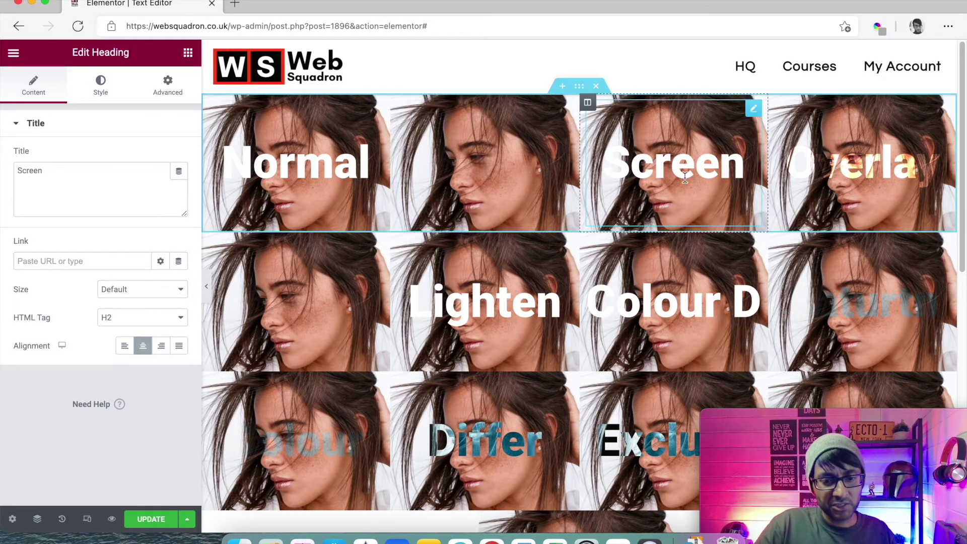
pyautogui.click(870, 180)
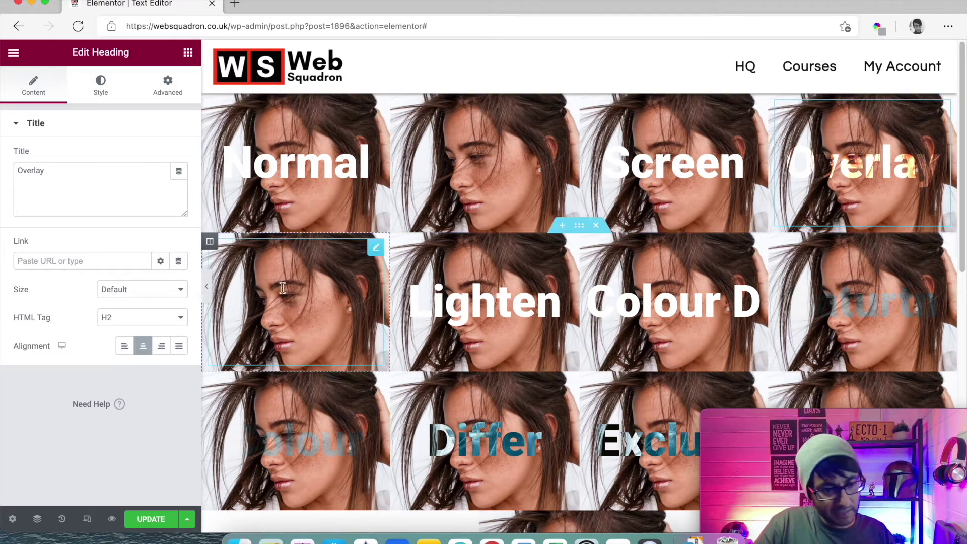
pyautogui.click(206, 291)
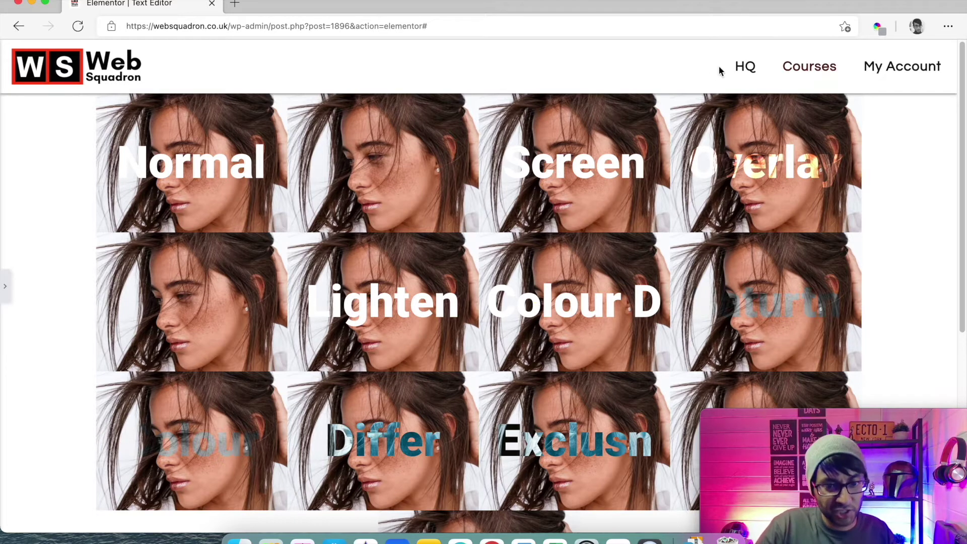
# Set the Overlay column's background image to the Wallpaper-Office.jpg desk photo.
pyautogui.click(5, 286)
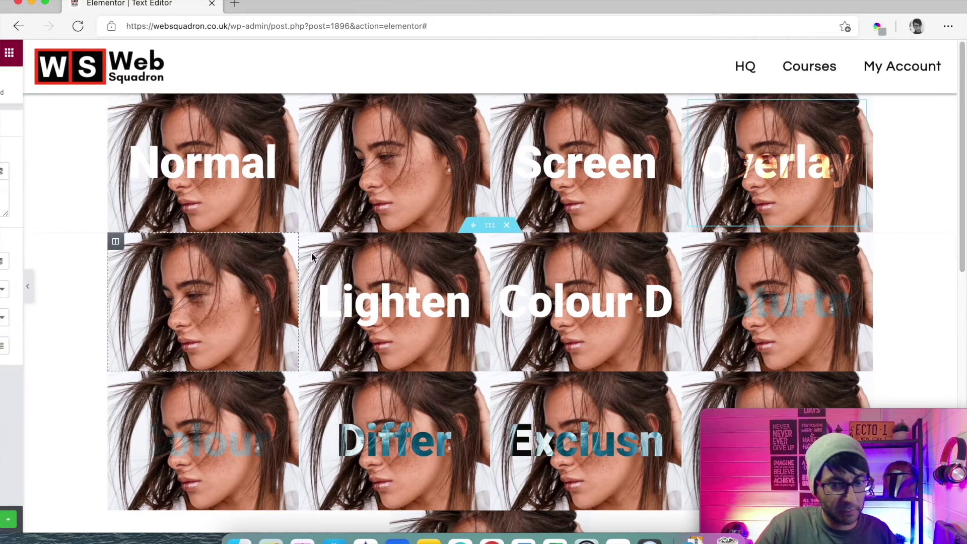
pyautogui.click(776, 102)
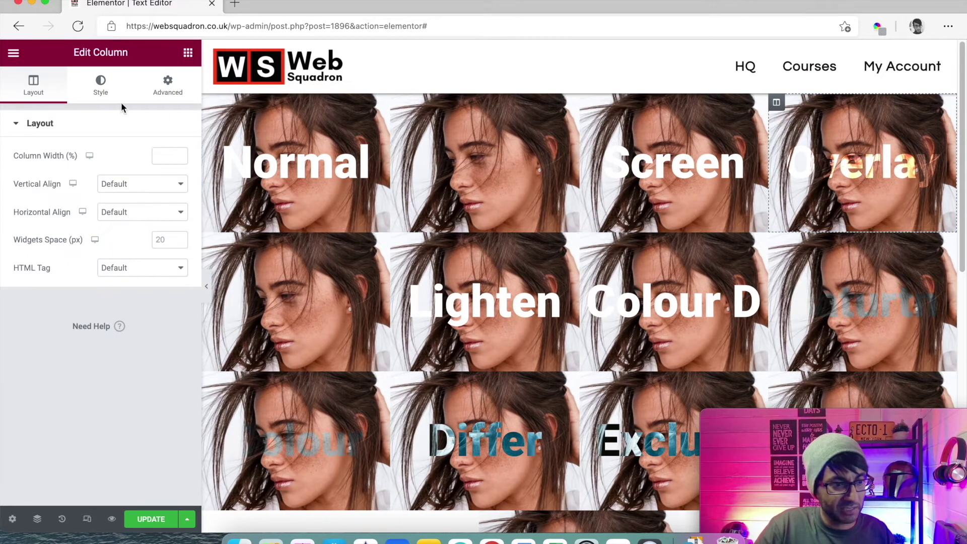
pyautogui.click(100, 83)
pyautogui.click(124, 278)
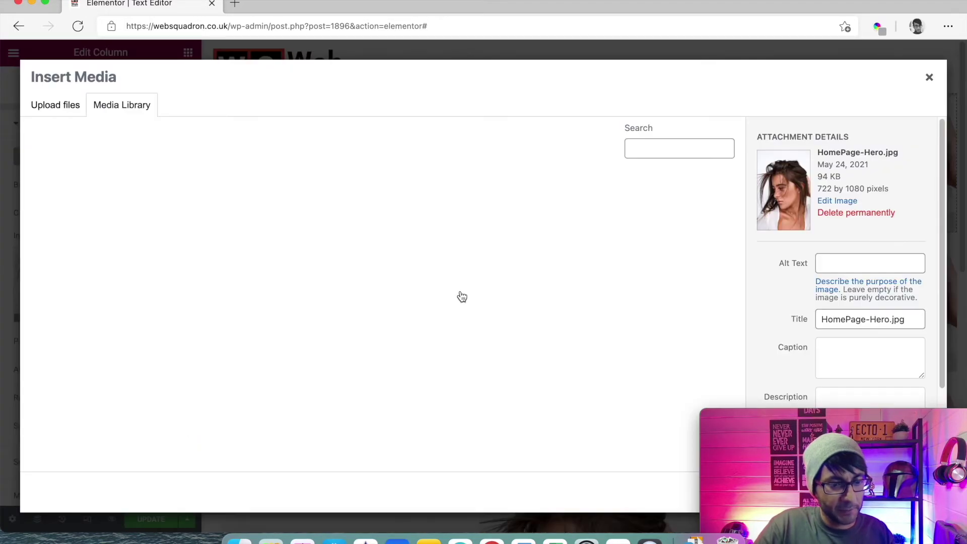
pyautogui.scroll(-4, 464, 316)
pyautogui.click(398, 322)
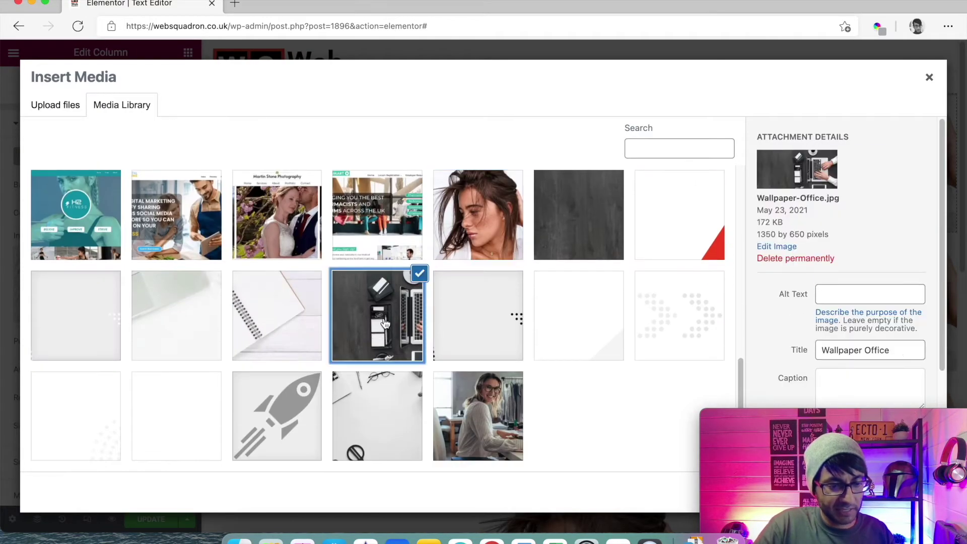
pyautogui.moveTo(871, 415); pyautogui.dragTo(635, 416)
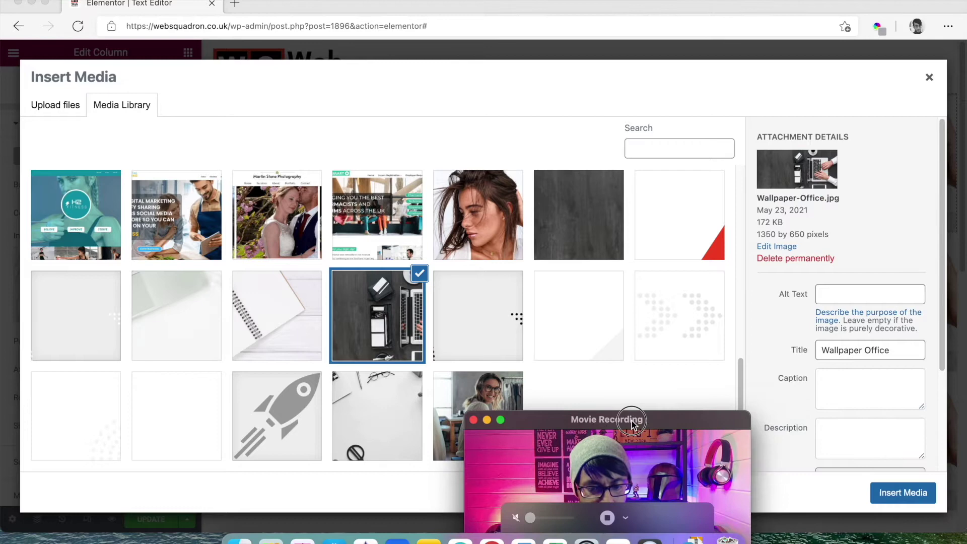
pyautogui.click(902, 493)
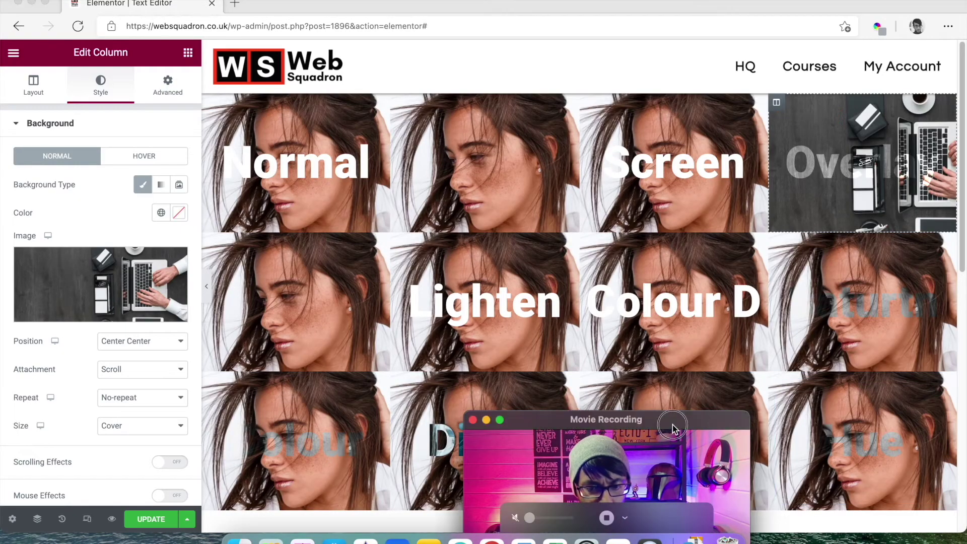
pyautogui.moveTo(673, 425); pyautogui.dragTo(887, 425)
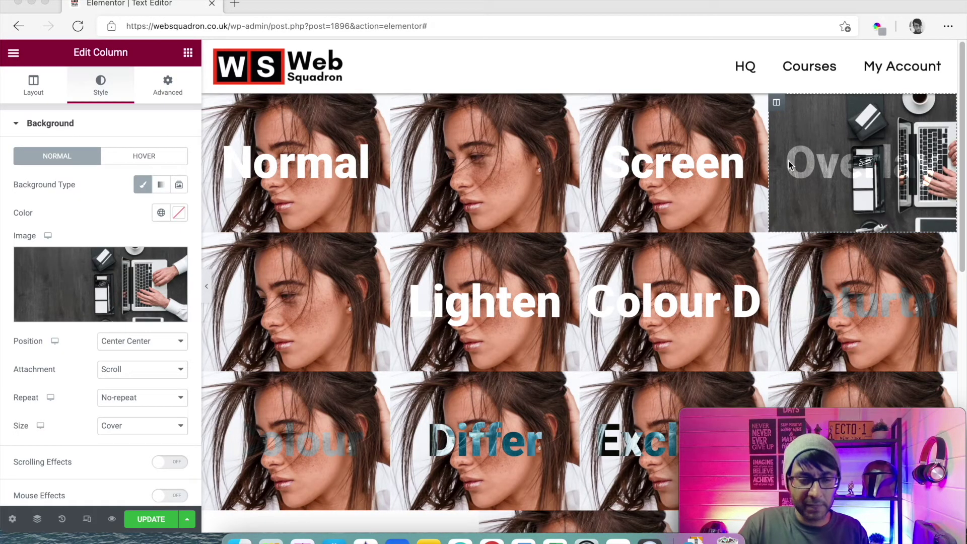
# Give the Multiply column the same Wallpaper-Office.jpg laptop desk photo background.
pyautogui.click(398, 102)
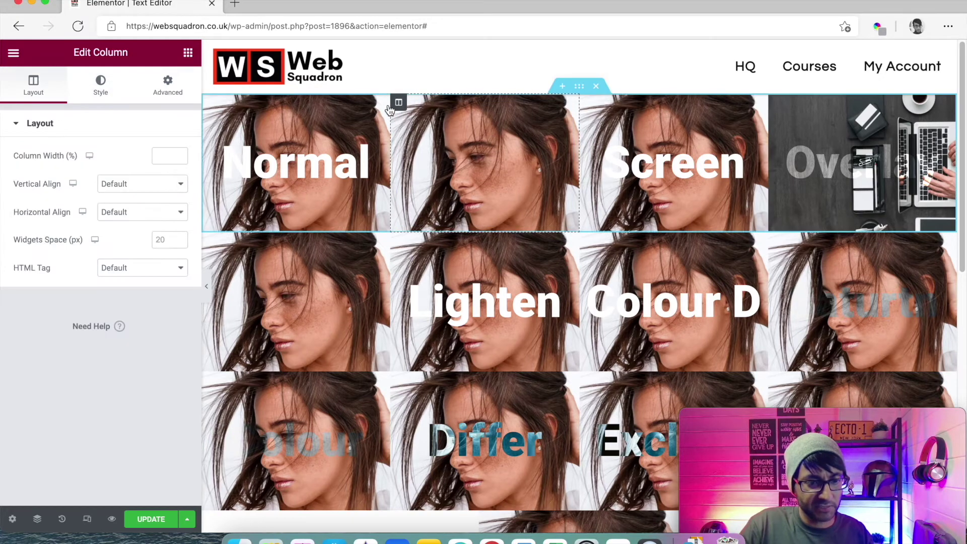
pyautogui.click(103, 93)
pyautogui.click(126, 290)
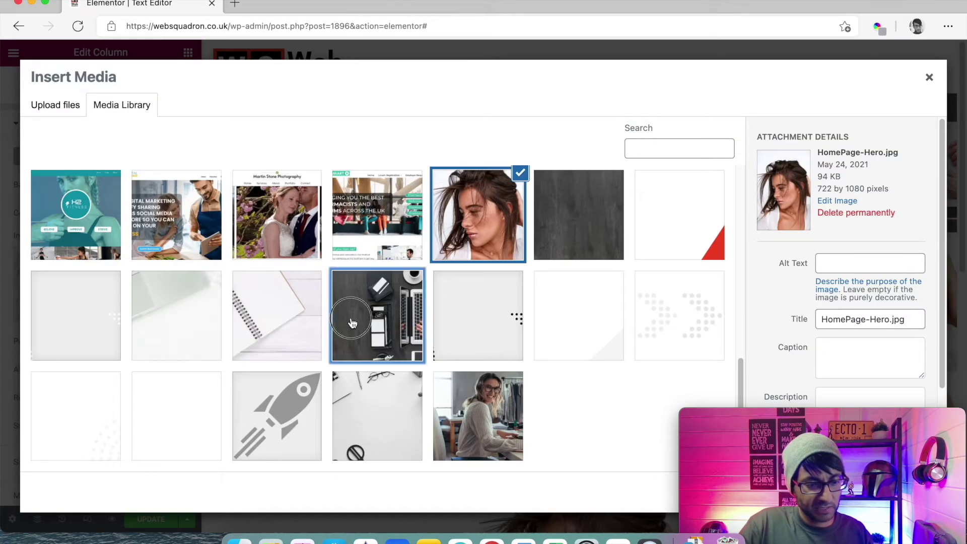
pyautogui.click(423, 353)
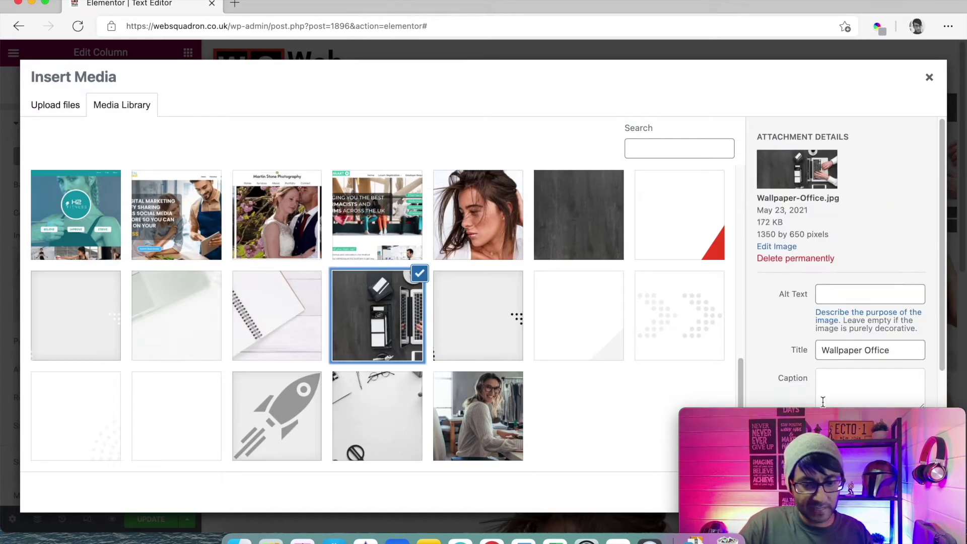
pyautogui.click(598, 239)
pyautogui.moveTo(863, 421); pyautogui.dragTo(617, 433)
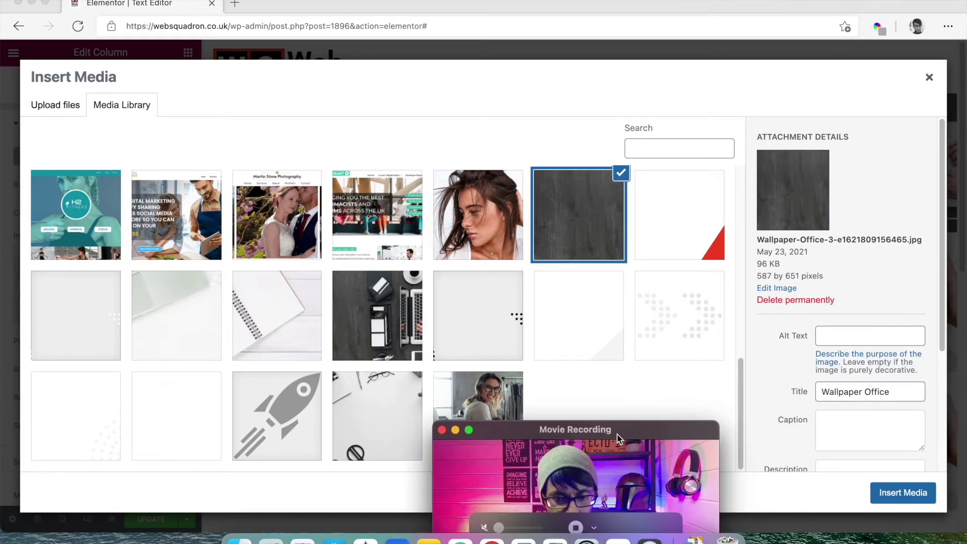
pyautogui.click(379, 313)
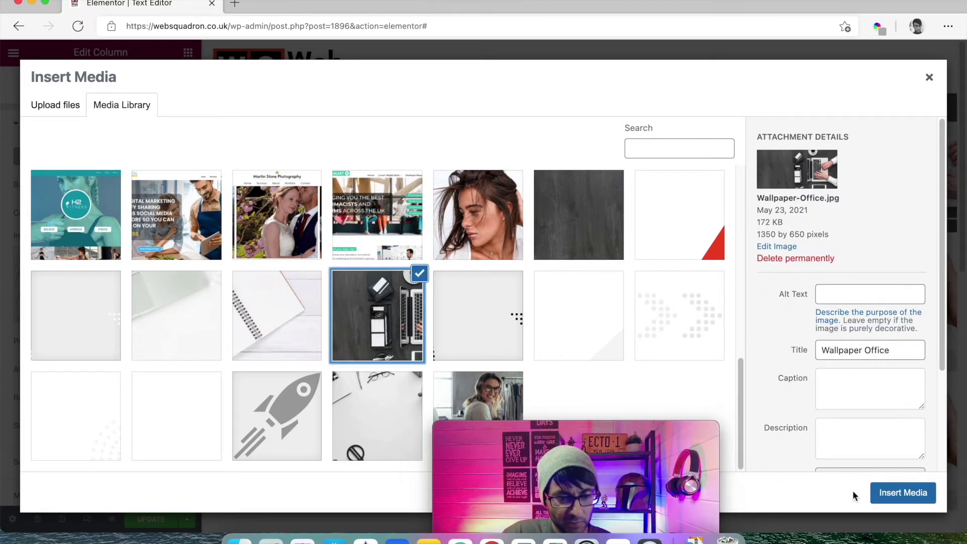
pyautogui.click(903, 493)
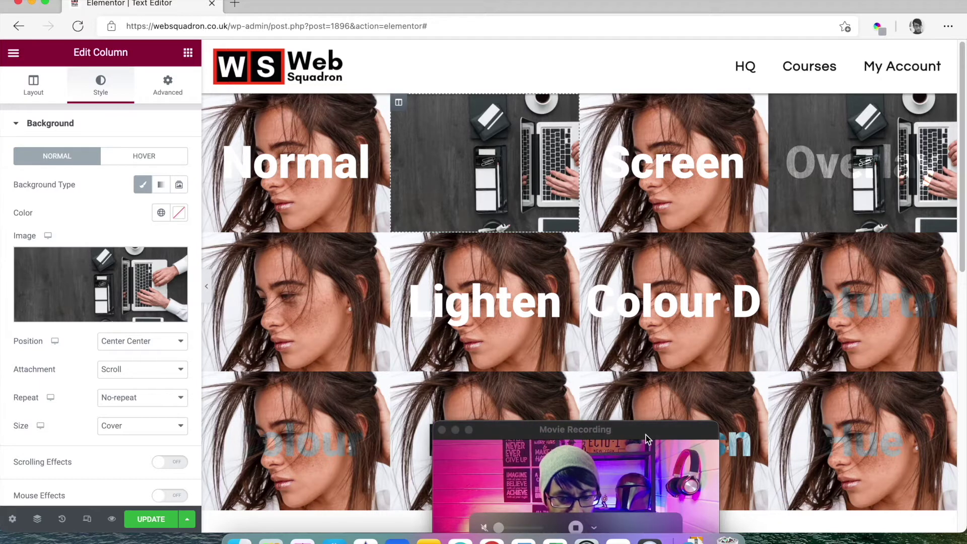
pyautogui.moveTo(646, 434); pyautogui.dragTo(848, 439)
# Check the Multiply heading's style settings, then select the Darken heading in the second row.
pyautogui.click(472, 171)
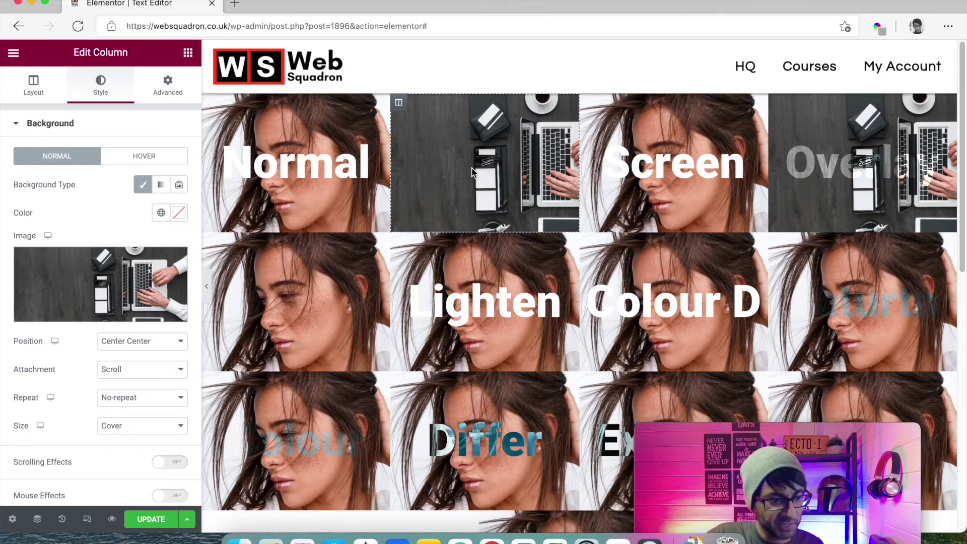
pyautogui.click(484, 161)
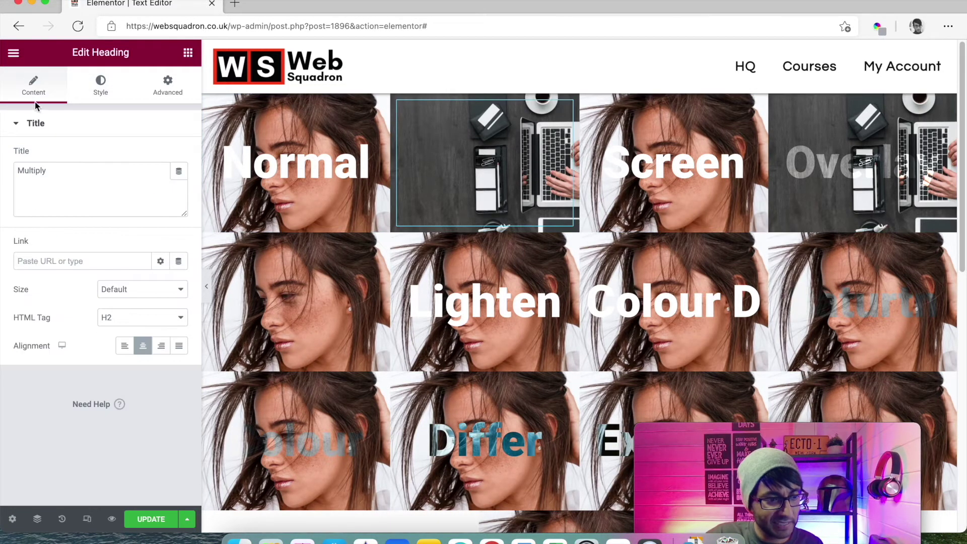
pyautogui.click(103, 87)
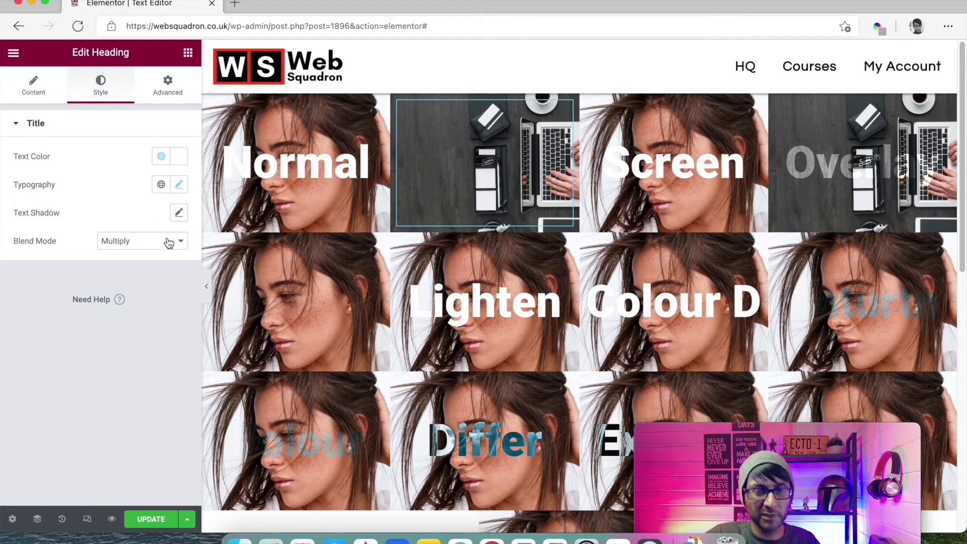
pyautogui.click(331, 307)
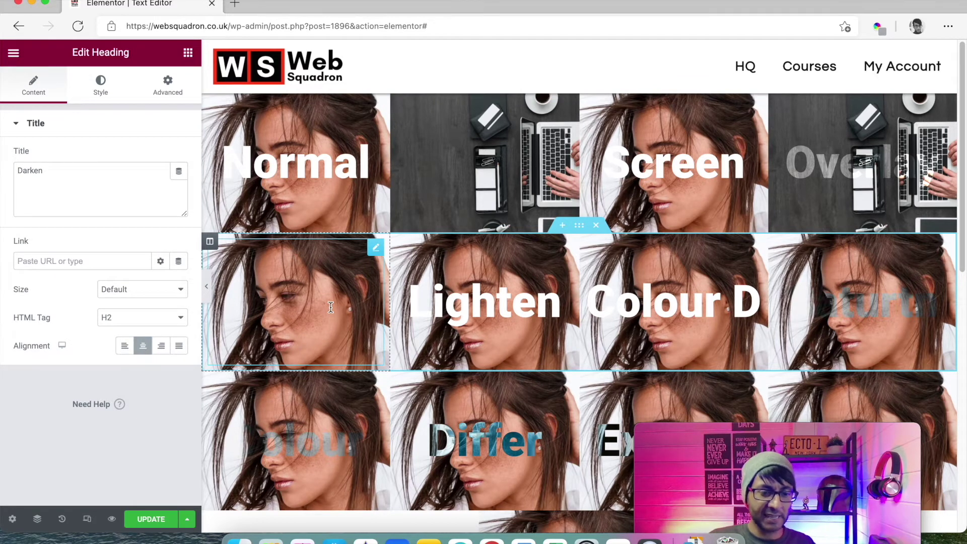
# Set the Darken column's background image to the Wallpaper-Office.jpg desk photo.
pyautogui.click(211, 242)
pyautogui.click(101, 84)
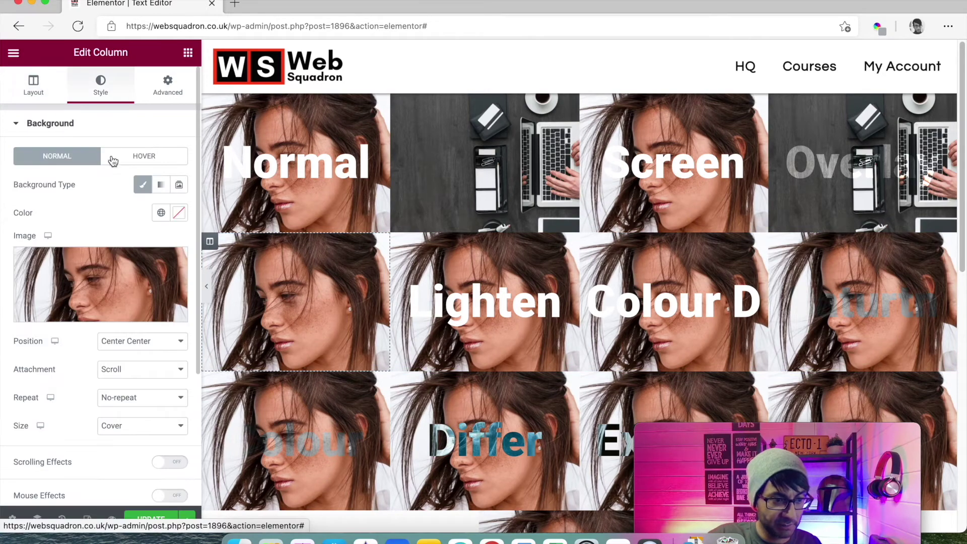
pyautogui.click(103, 266)
pyautogui.scroll(-5, 366, 395)
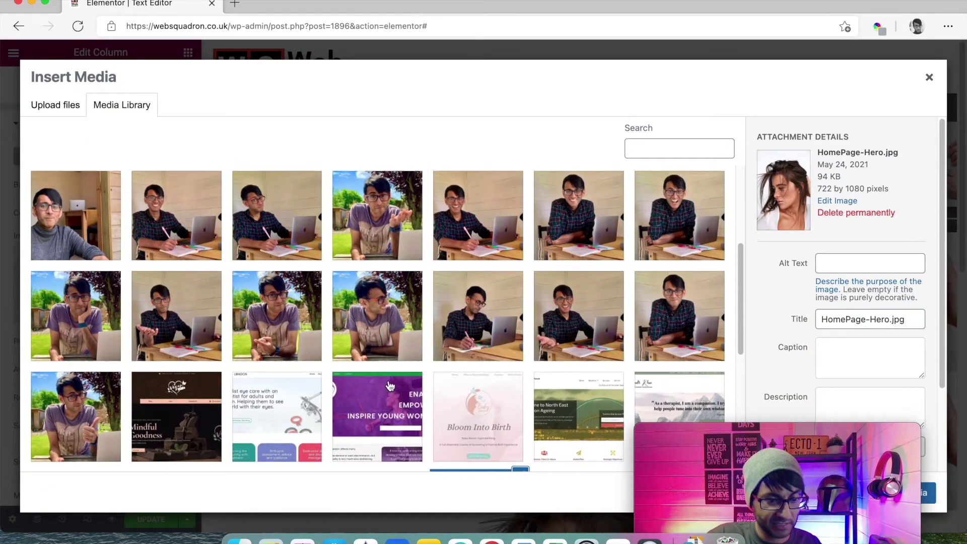
pyautogui.scroll(-1, 366, 395)
pyautogui.scroll(-1, 378, 413)
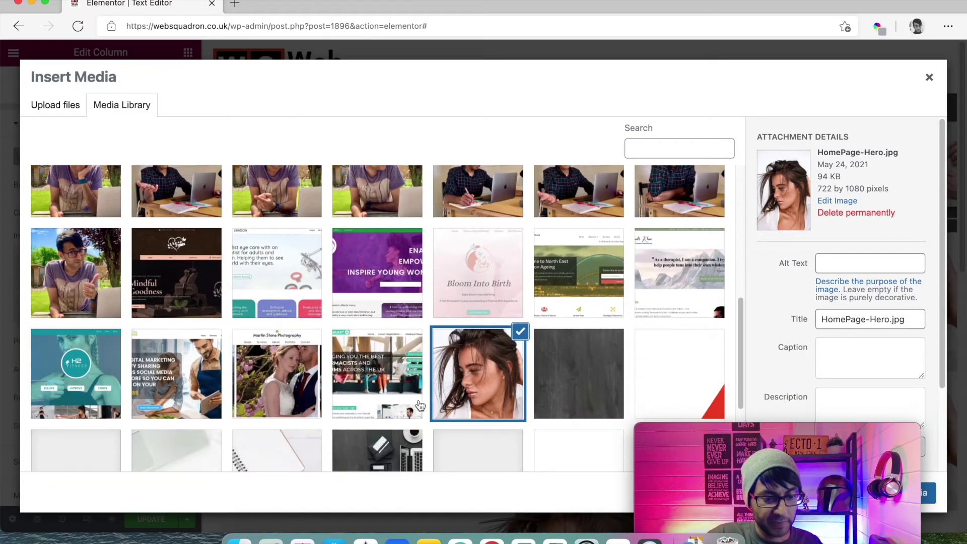
pyautogui.click(392, 433)
pyautogui.moveTo(723, 425); pyautogui.dragTo(608, 425)
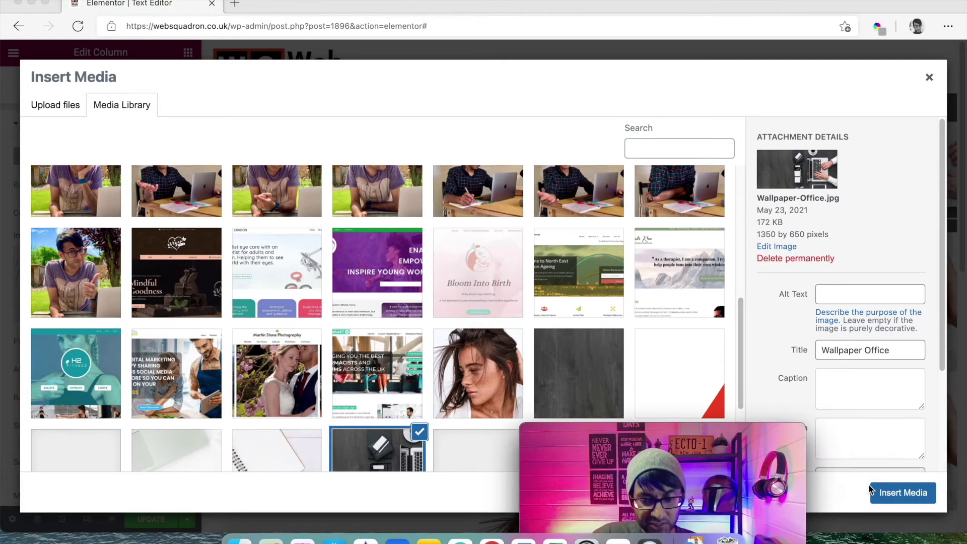
pyautogui.click(892, 494)
pyautogui.moveTo(723, 436); pyautogui.dragTo(893, 437)
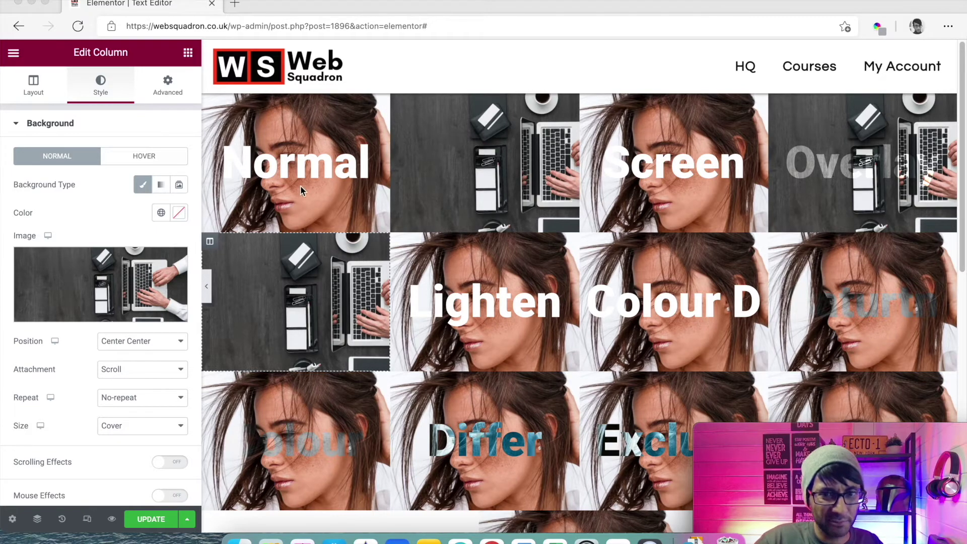
pyautogui.scroll(-3, 912, 295)
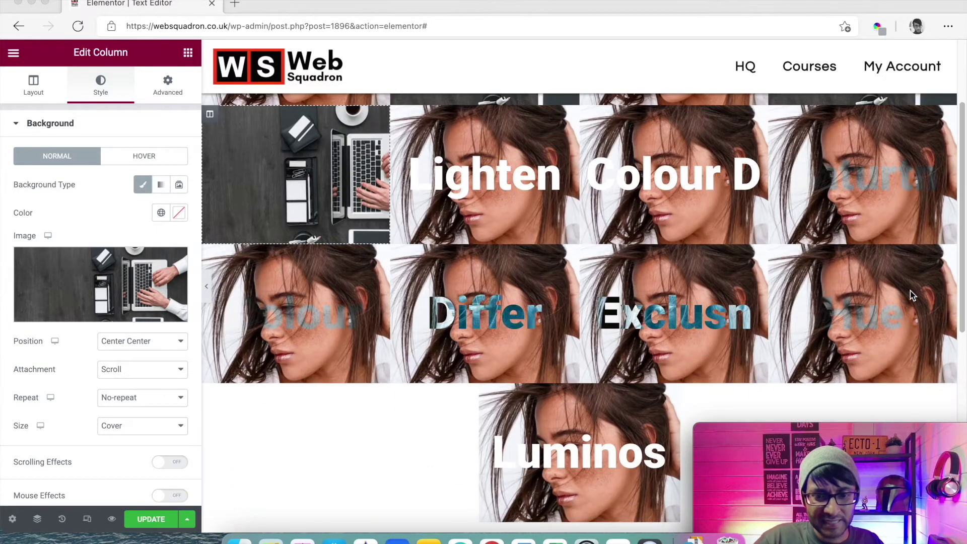
pyautogui.click(872, 194)
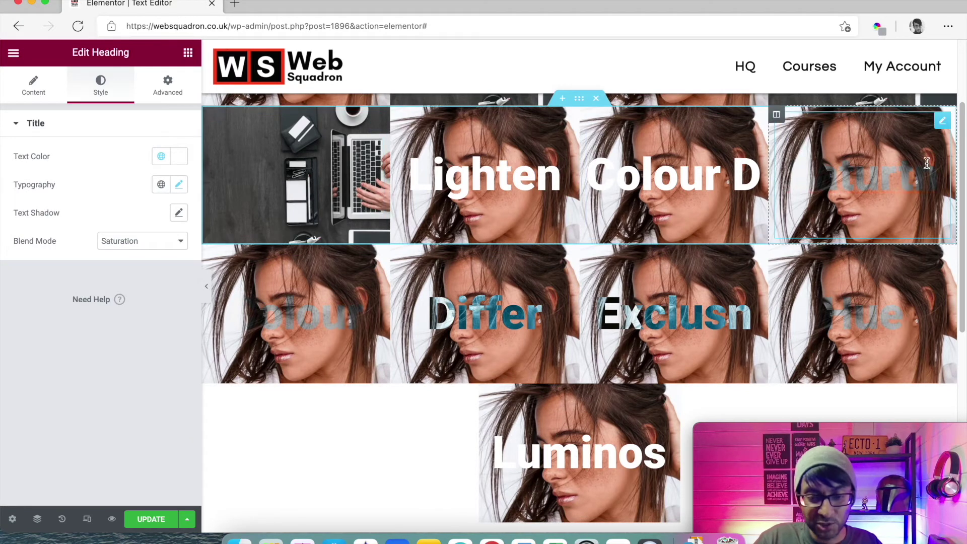
pyautogui.click(299, 328)
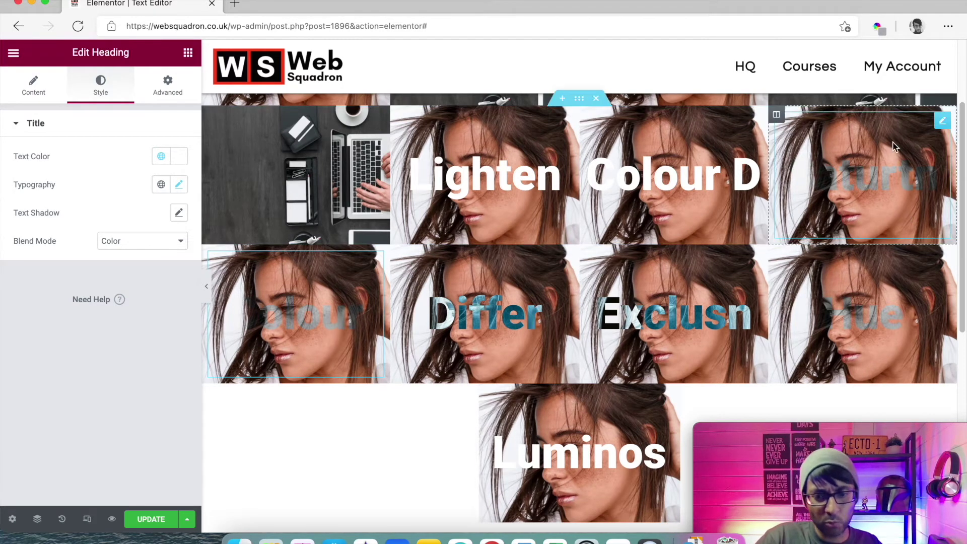
# Set the first third-row column's background to a garden photo of a man at a laptop.
pyautogui.click(209, 253)
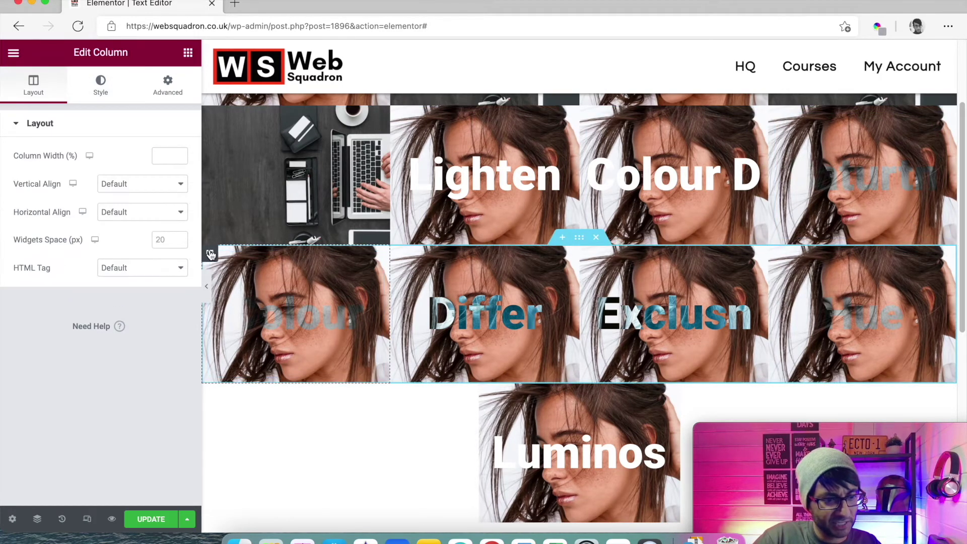
pyautogui.click(100, 83)
pyautogui.click(87, 285)
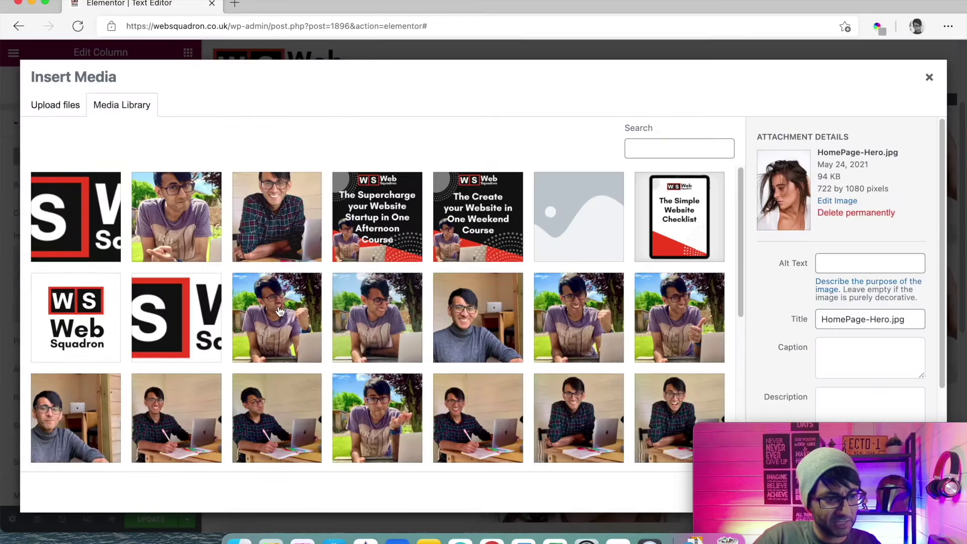
pyautogui.scroll(-5, 417, 319)
pyautogui.scroll(5, 417, 320)
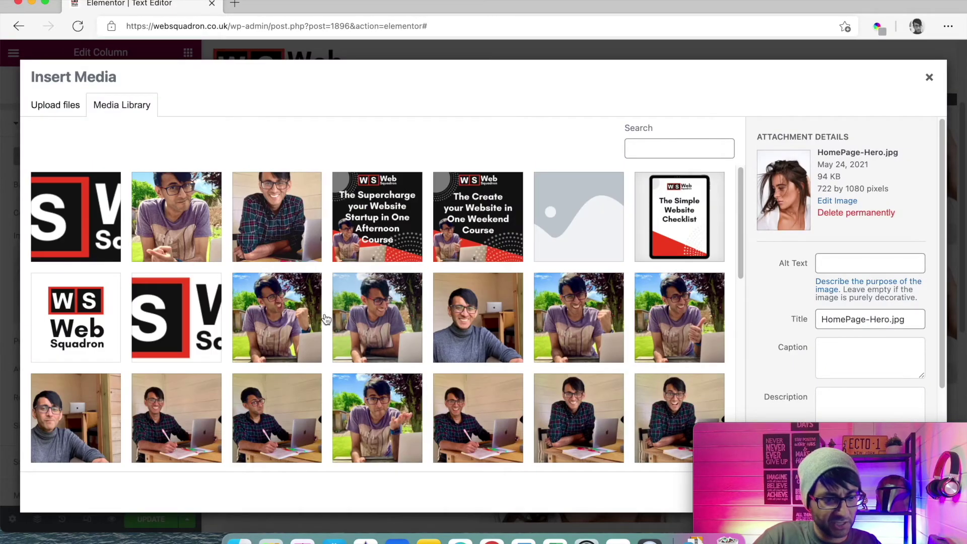
pyautogui.click(277, 318)
pyautogui.scroll(-3, 837, 298)
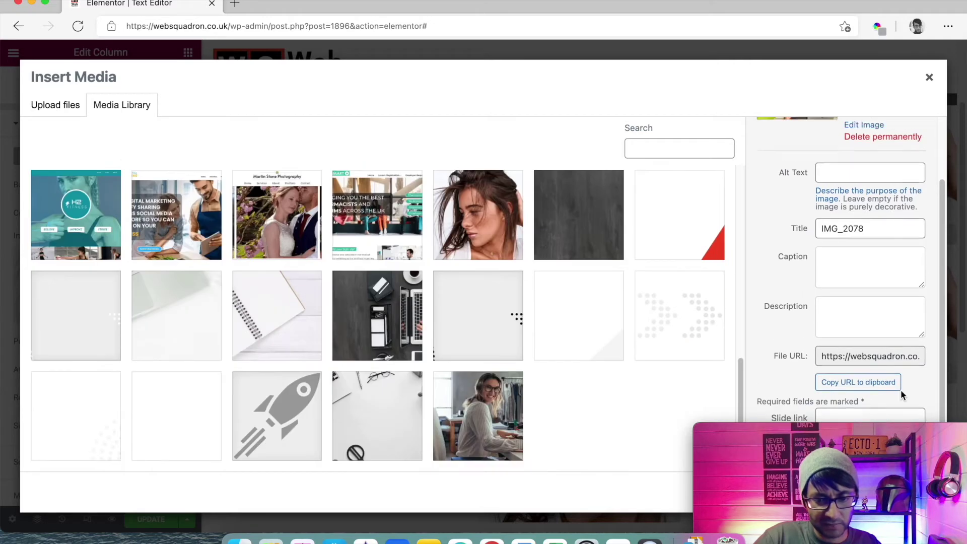
pyautogui.moveTo(901, 430)
pyautogui.mouseDown()
pyautogui.moveTo(688, 425)
pyautogui.moveTo(934, 436)
pyautogui.moveTo(891, 426)
pyautogui.mouseUp()
pyautogui.click(901, 492)
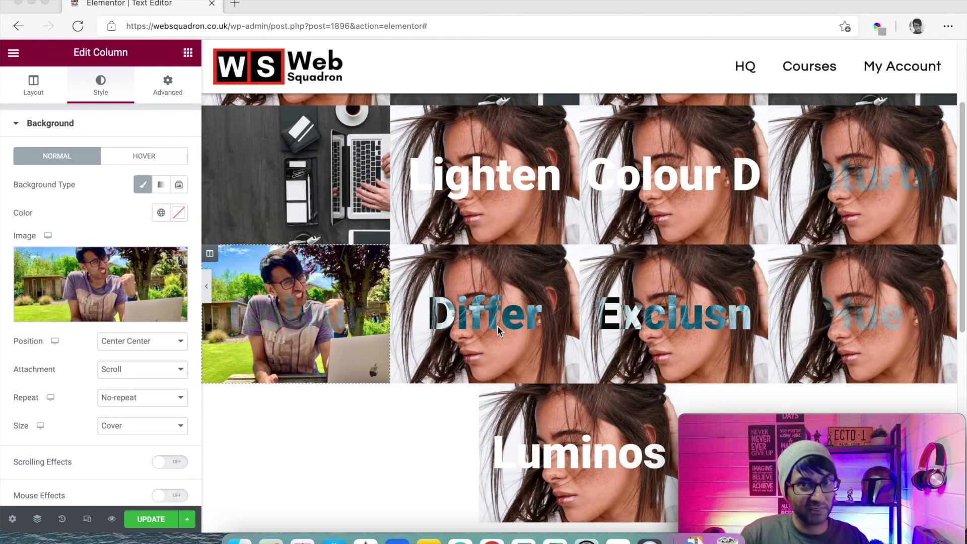
# Give the second third-row column another garden man-with-laptop photo background.
pyautogui.click(398, 254)
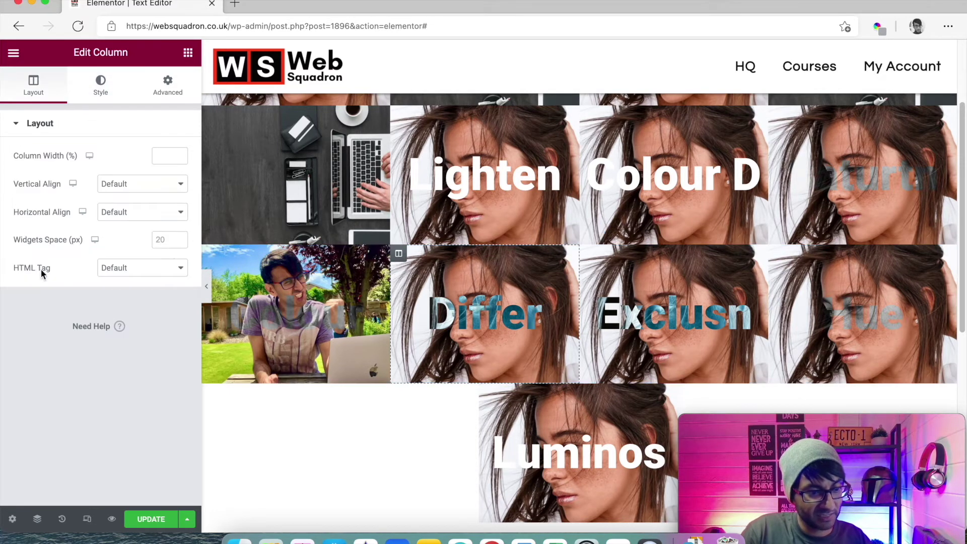
pyautogui.click(100, 84)
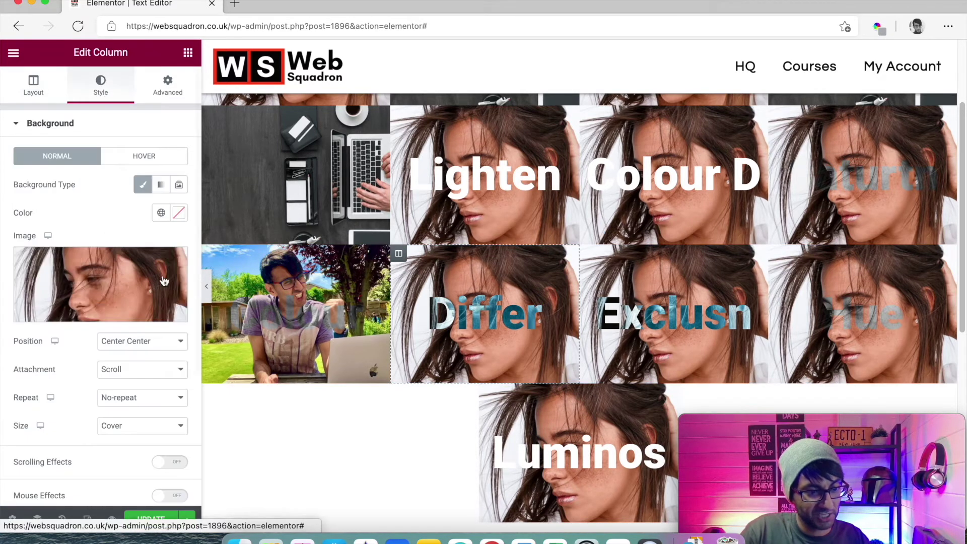
pyautogui.click(86, 276)
pyautogui.click(373, 321)
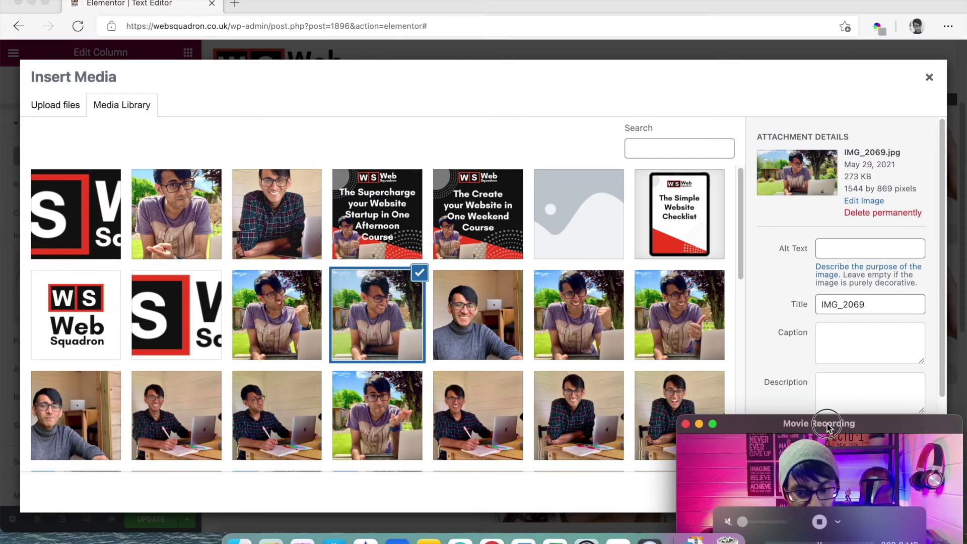
pyautogui.click(903, 493)
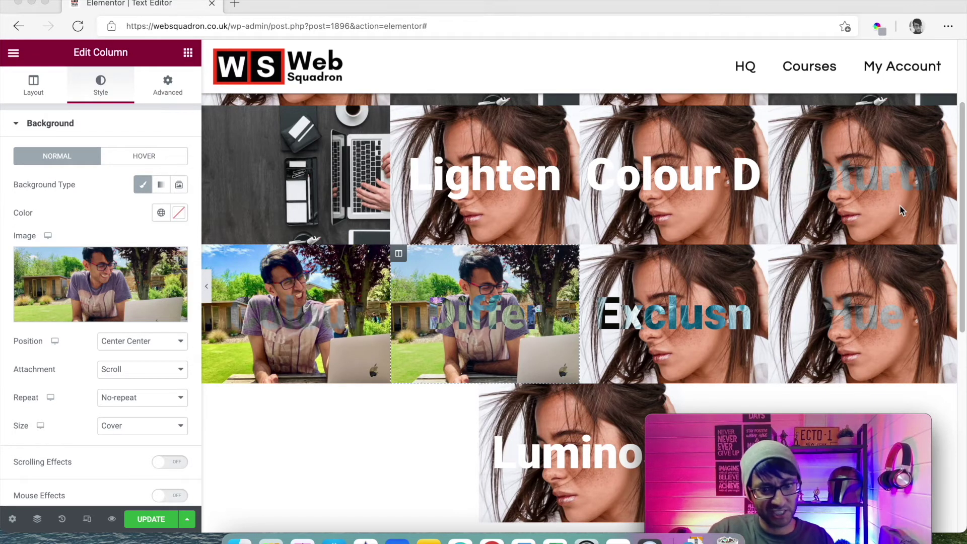
pyautogui.scroll(-2, 693, 229)
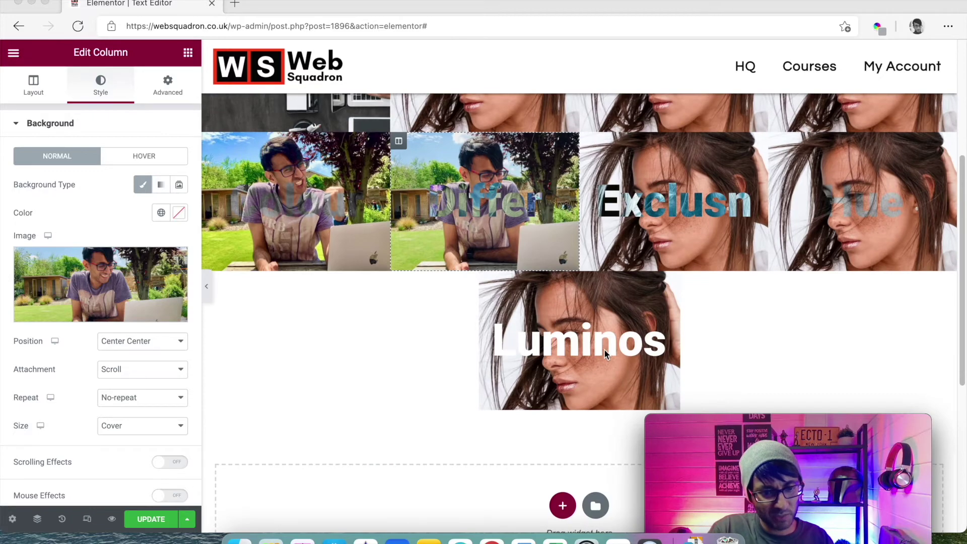
pyautogui.scroll(5, 603, 349)
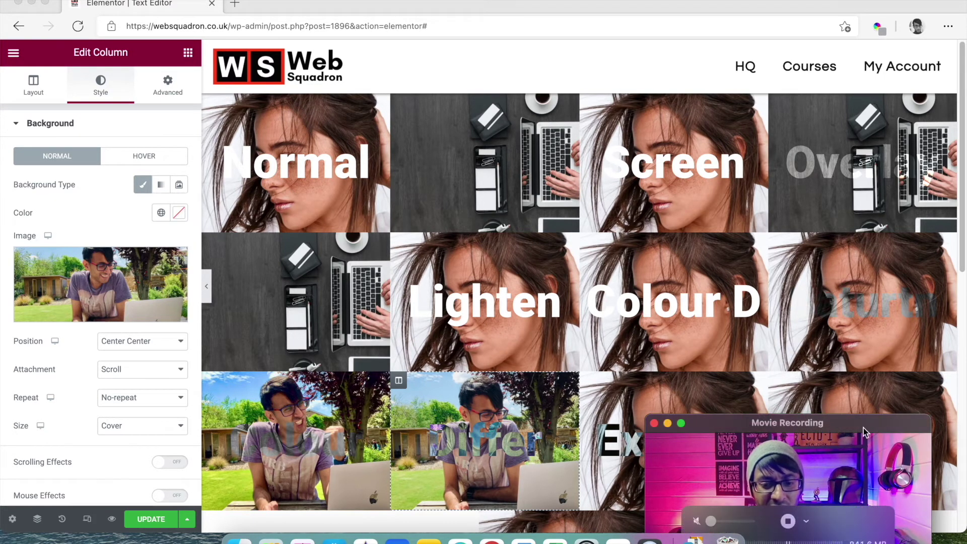
pyautogui.moveTo(788, 424); pyautogui.dragTo(869, 425)
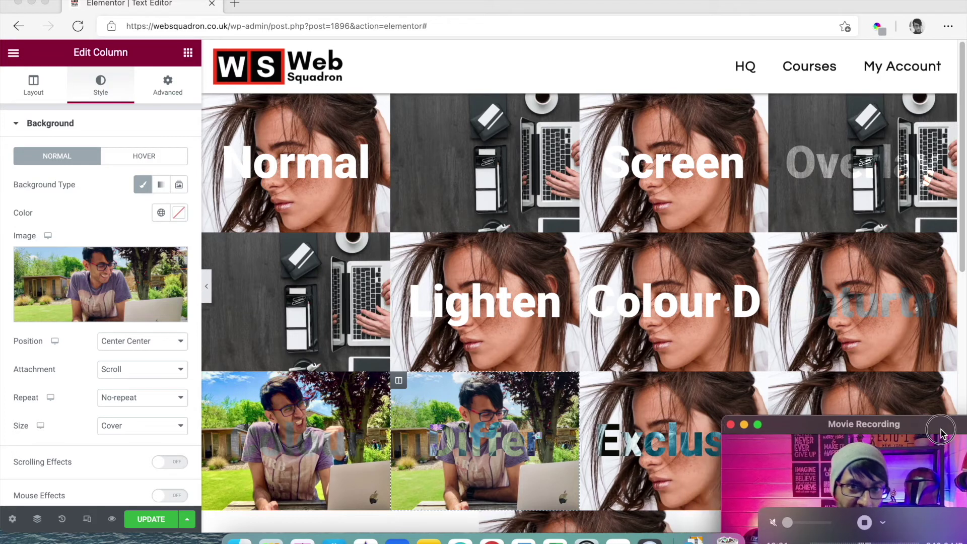
# Change the global Text colour to dark blue #11489B in Site Settings, then collapse the panel.
pyautogui.click(14, 52)
pyautogui.click(53, 117)
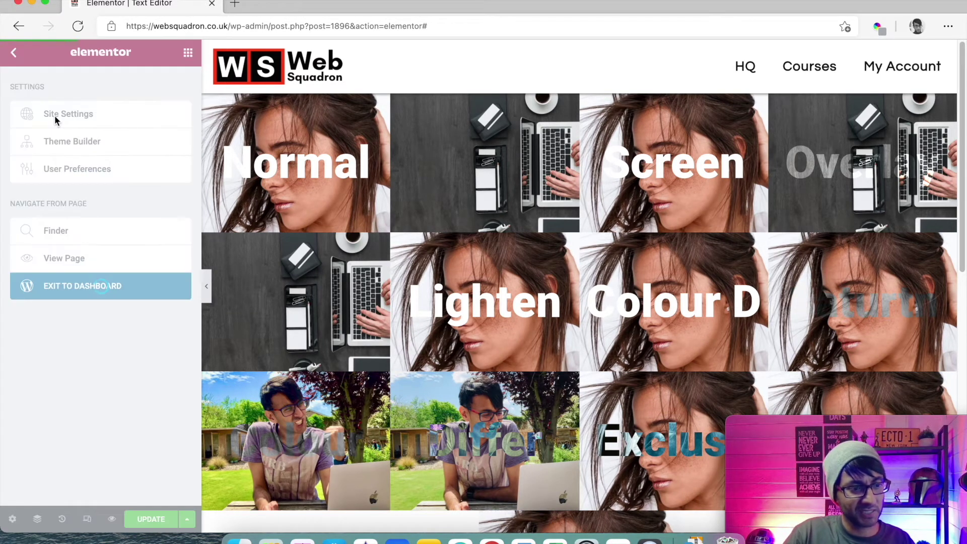
pyautogui.click(69, 115)
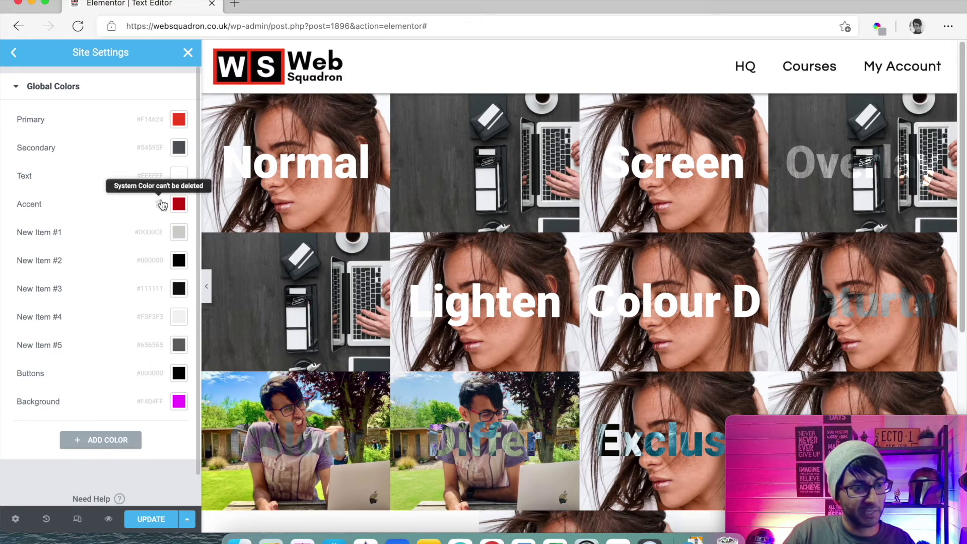
pyautogui.click(179, 176)
pyautogui.moveTo(87, 285)
pyautogui.mouseDown()
pyautogui.moveTo(17, 324)
pyautogui.moveTo(1, 348)
pyautogui.moveTo(93, 316)
pyautogui.moveTo(146, 264)
pyautogui.moveTo(53, 328)
pyautogui.moveTo(82, 302)
pyautogui.moveTo(153, 283)
pyautogui.mouseUp()
pyautogui.moveTo(106, 349); pyautogui.dragTo(117, 349)
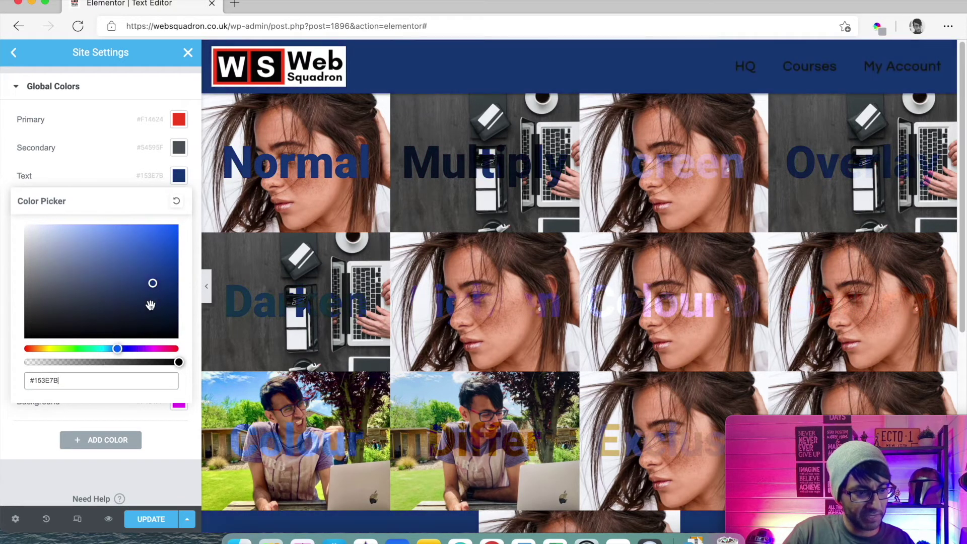
pyautogui.moveTo(153, 283)
pyautogui.mouseDown()
pyautogui.moveTo(146, 277)
pyautogui.moveTo(159, 280)
pyautogui.moveTo(162, 270)
pyautogui.mouseUp()
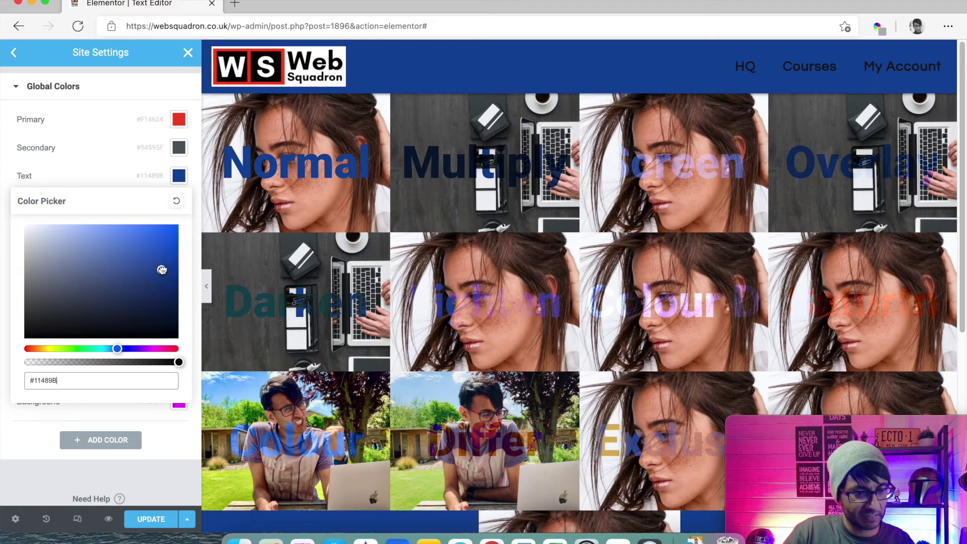
pyautogui.click(156, 519)
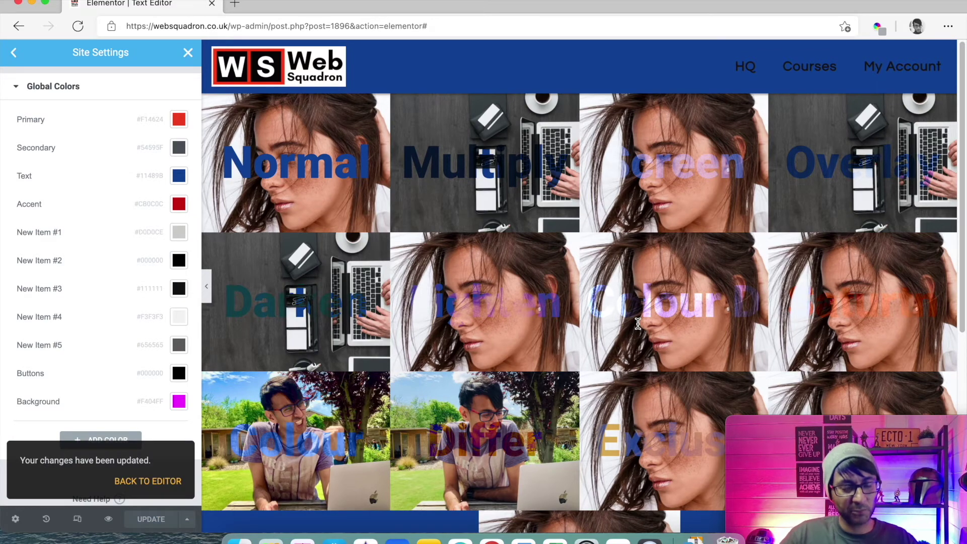
pyautogui.click(188, 54)
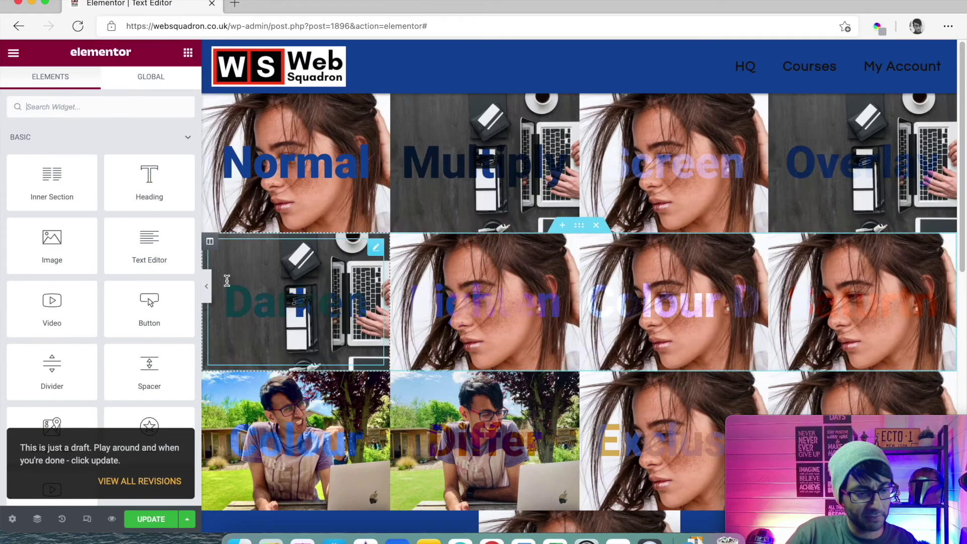
pyautogui.click(206, 285)
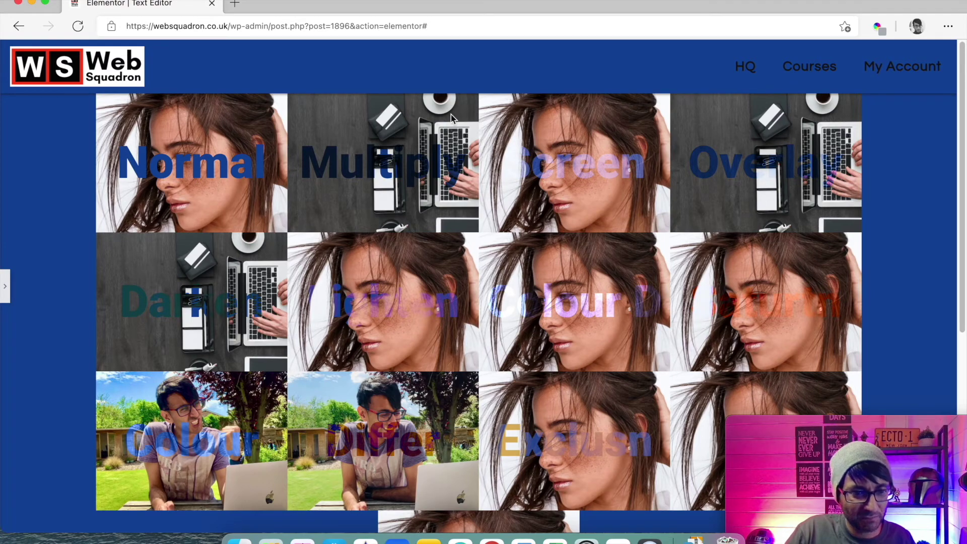
# Bring back the Elementor side panel using the left-edge arrow.
pyautogui.click(5, 286)
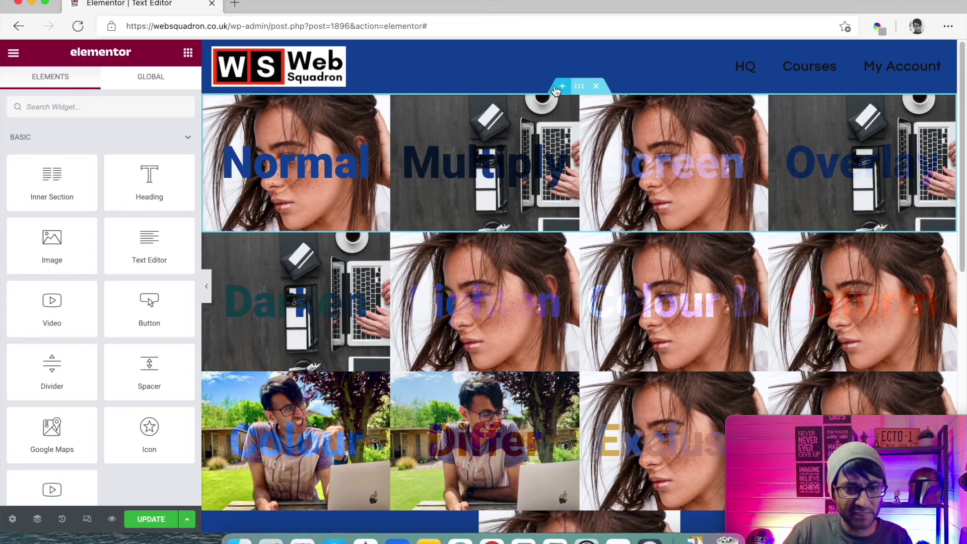
# Replace the Screen column's portrait background with the Mindful Goodness website screenshot.
pyautogui.click(588, 103)
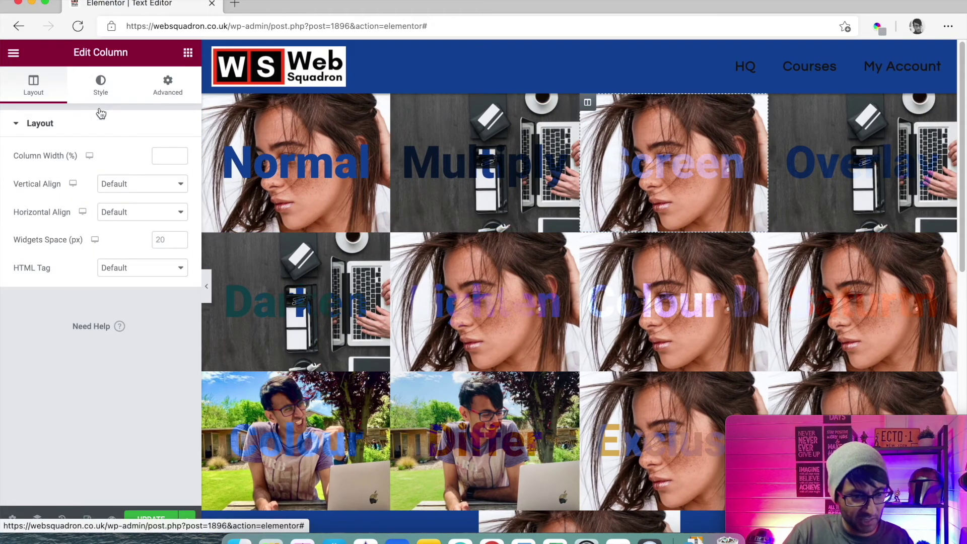
pyautogui.click(101, 86)
pyautogui.click(103, 282)
pyautogui.scroll(-3, 442, 313)
pyautogui.scroll(-5, 442, 312)
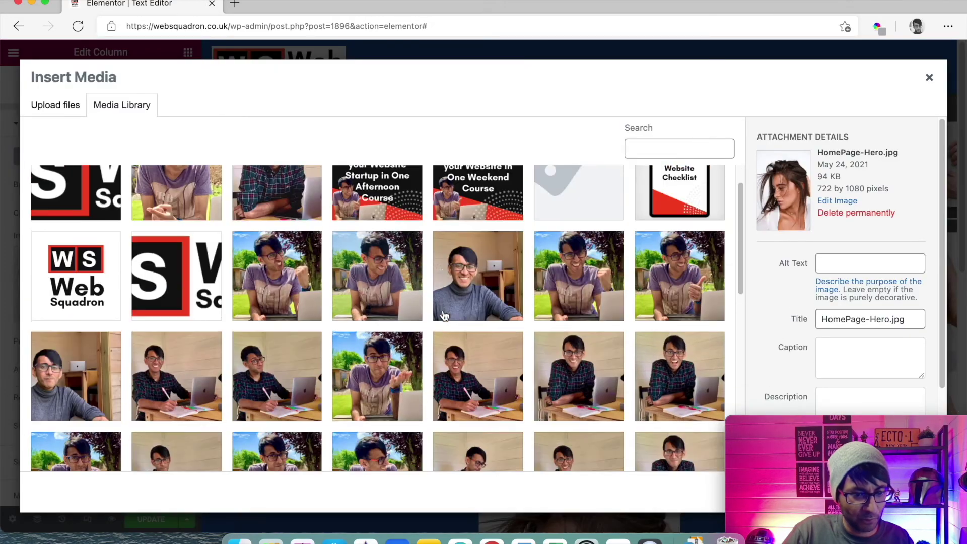
pyautogui.click(191, 230)
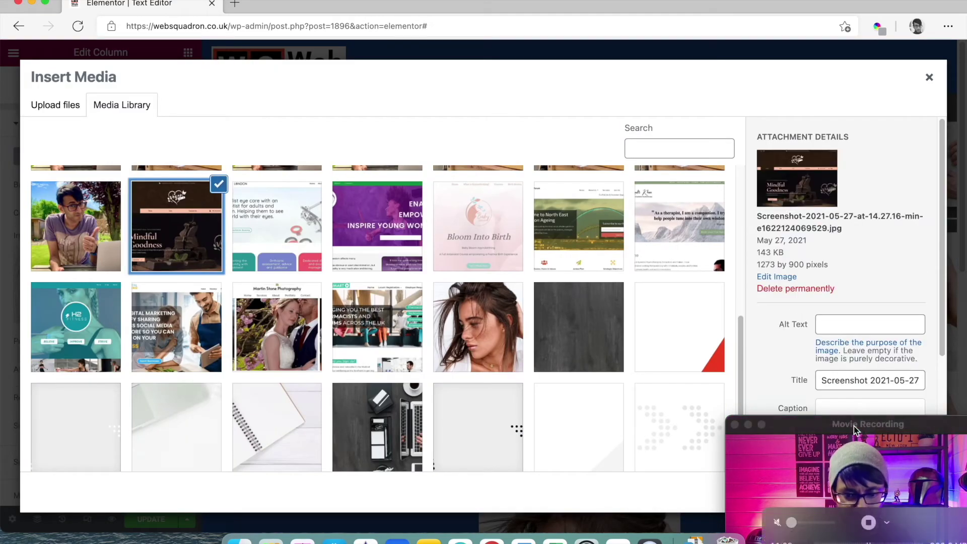
pyautogui.moveTo(854, 426); pyautogui.dragTo(605, 409)
pyautogui.click(900, 496)
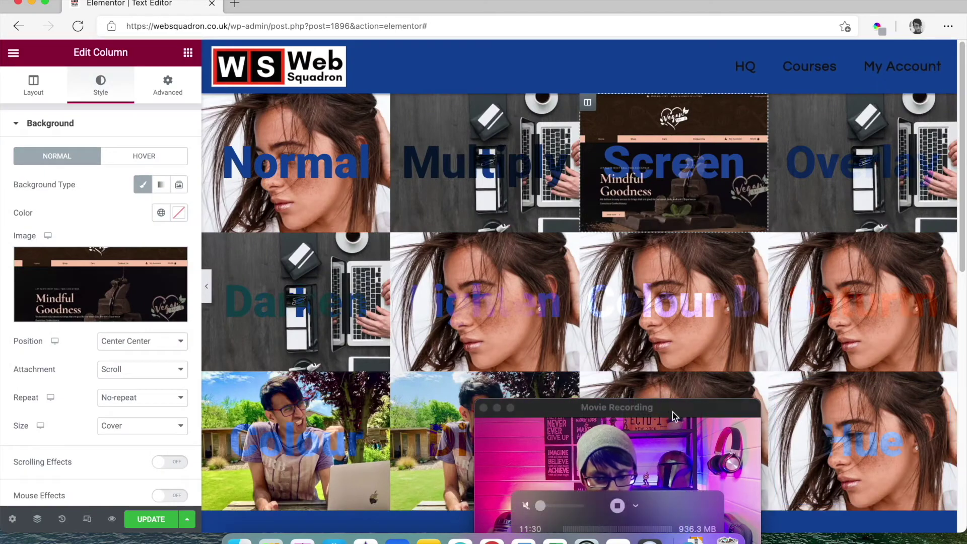
pyautogui.moveTo(672, 412); pyautogui.dragTo(877, 418)
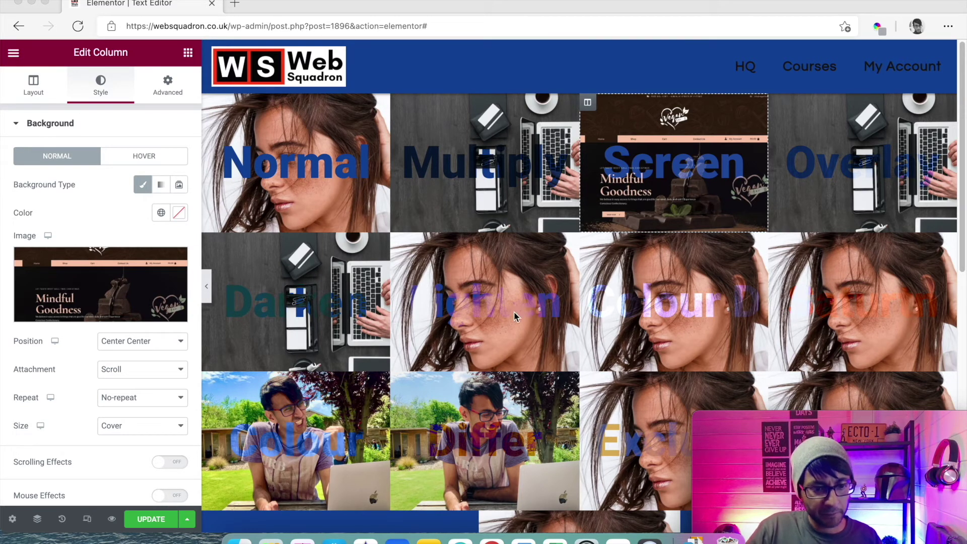
# Check the Lighten, Colour Dodge and Saturation headings' blend modes, then bring up the main menu.
pyautogui.click(493, 310)
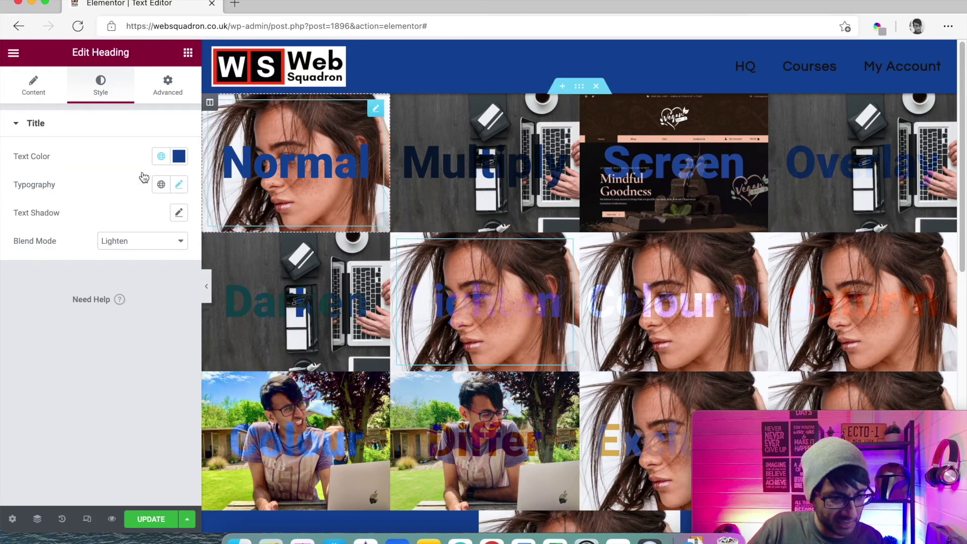
pyautogui.click(684, 302)
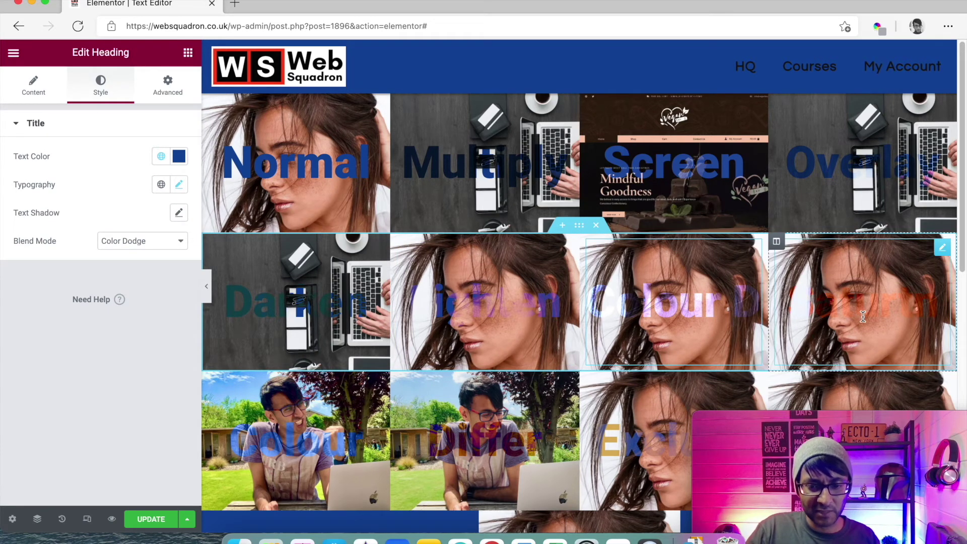
pyautogui.press('Down')
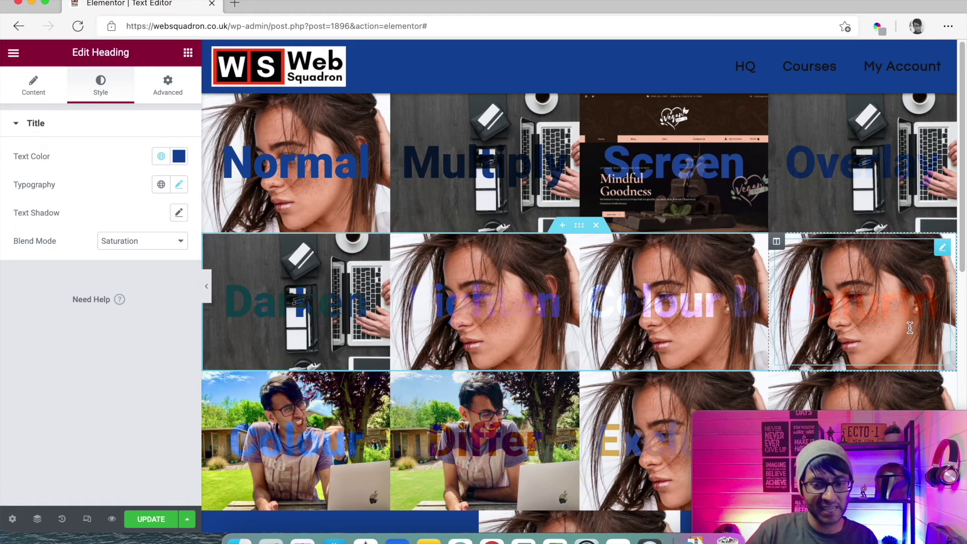
pyautogui.scroll(-3, 904, 317)
pyautogui.scroll(3, 899, 312)
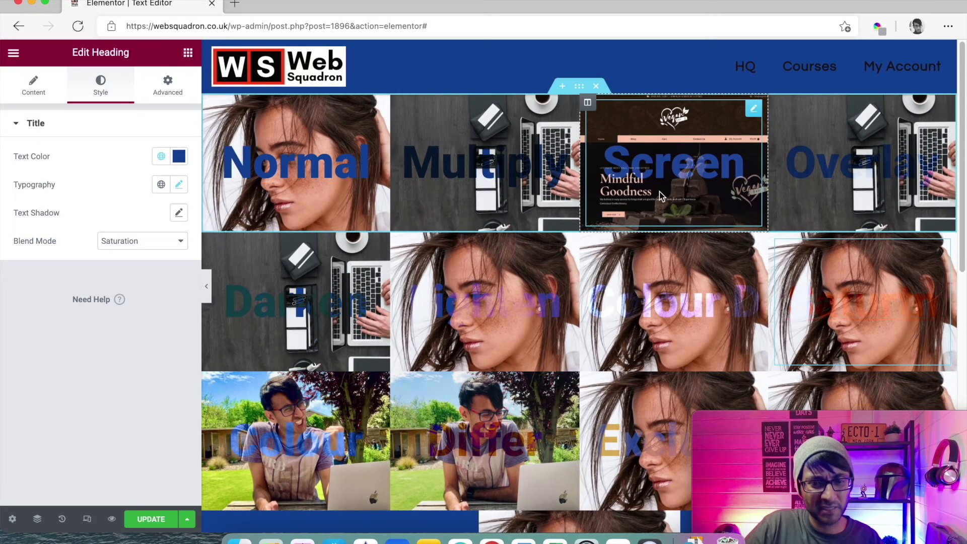
pyautogui.scroll(-4, 320, 363)
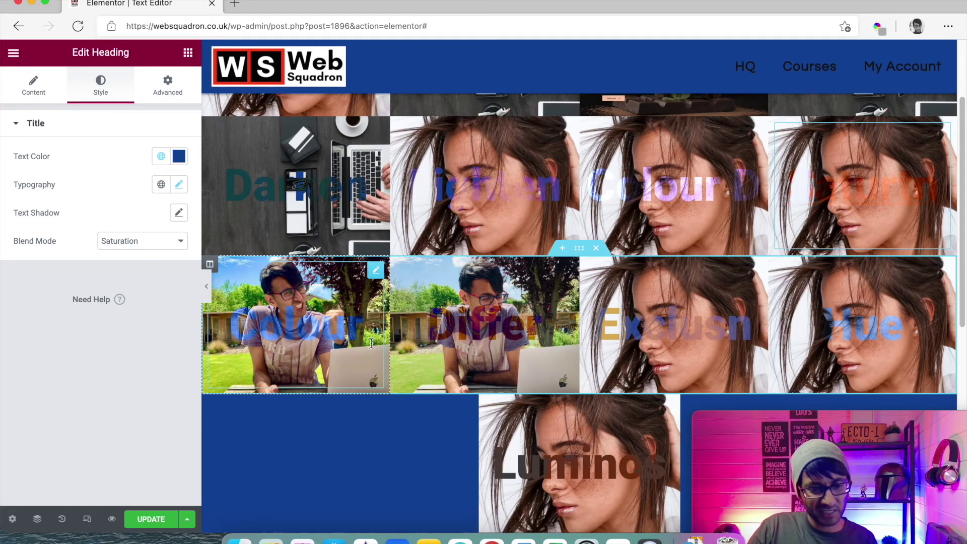
pyautogui.scroll(1, 642, 366)
pyautogui.scroll(-4, 641, 366)
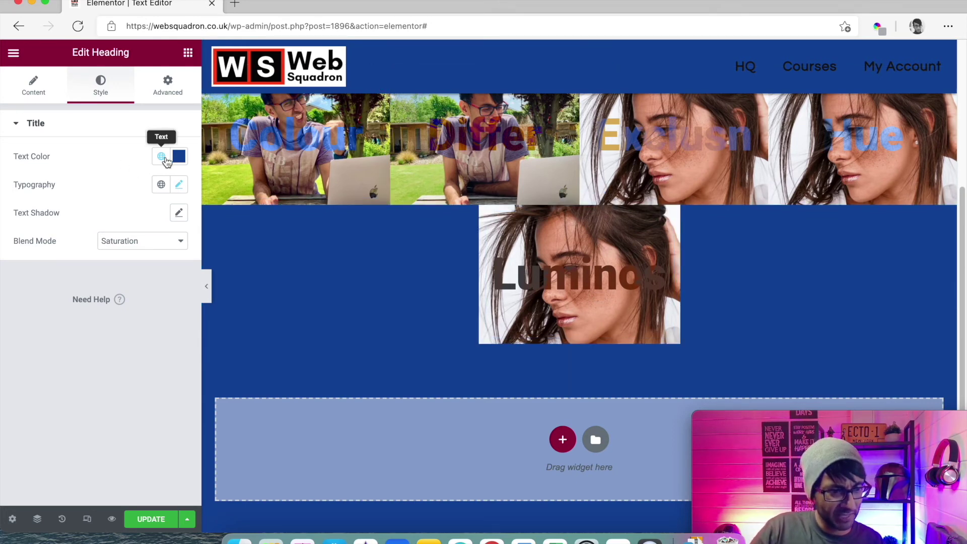
pyautogui.click(13, 54)
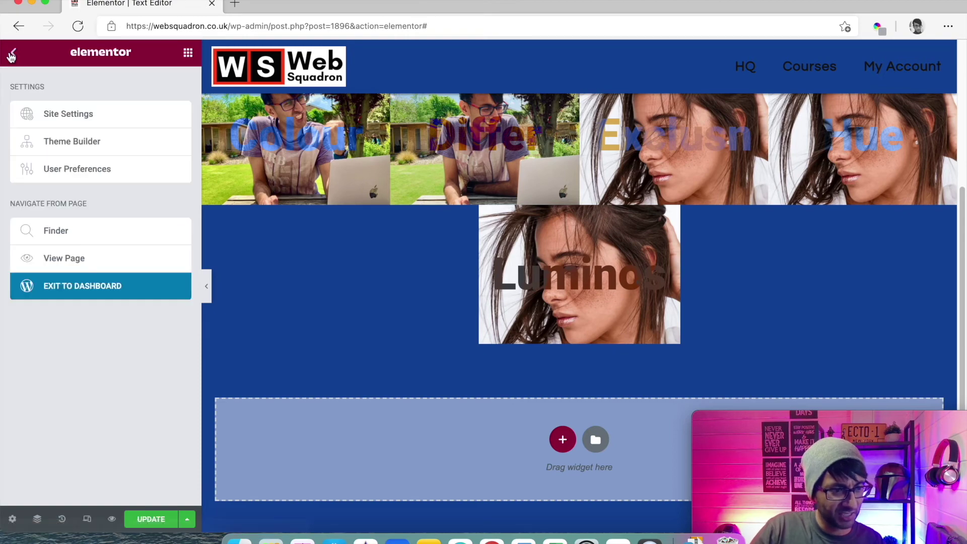
# Brighten the global Text colour to vivid blue #0E6EFD under Site Settings > Global Colors.
pyautogui.click(56, 117)
pyautogui.scroll(5, 543, 237)
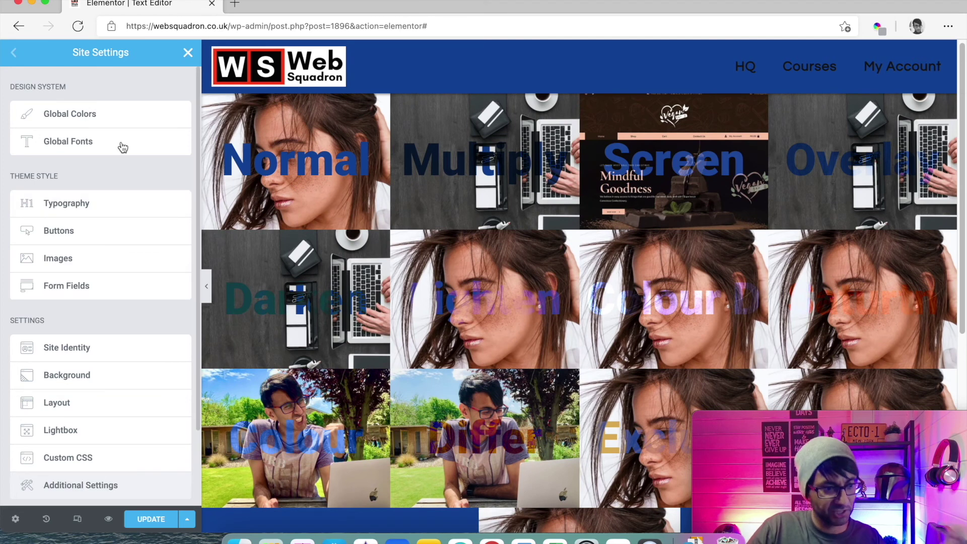
pyautogui.click(87, 113)
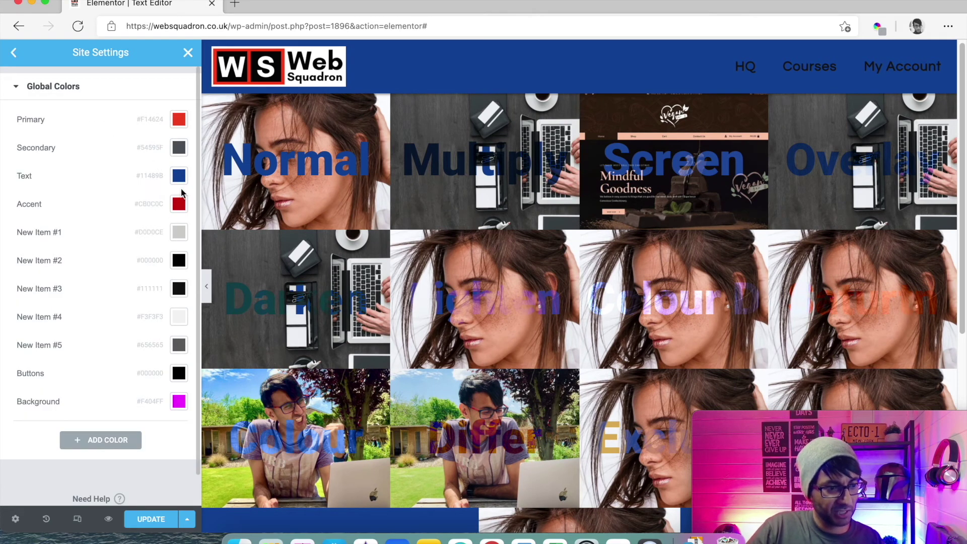
pyautogui.click(179, 176)
pyautogui.click(136, 266)
pyautogui.moveTo(147, 259); pyautogui.dragTo(170, 227)
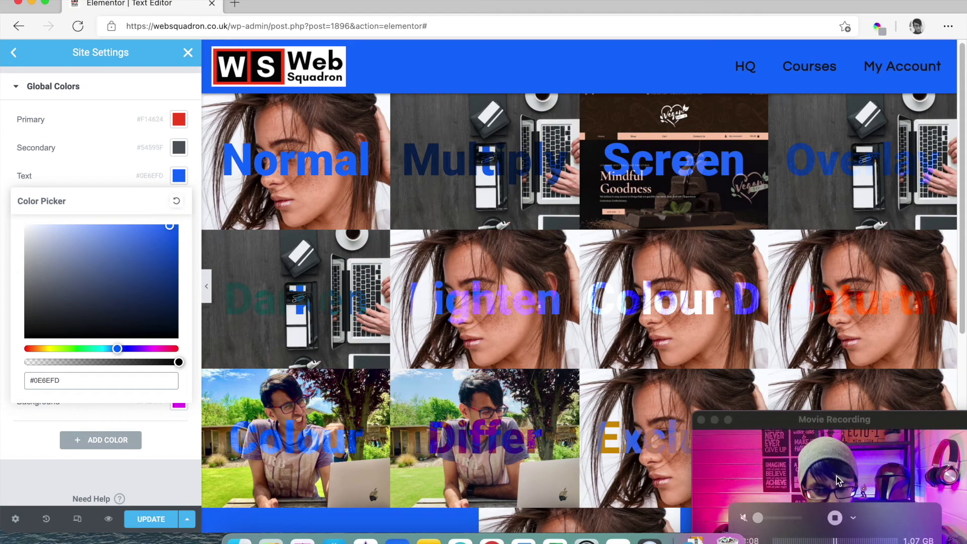
pyautogui.moveTo(851, 410); pyautogui.dragTo(873, 537)
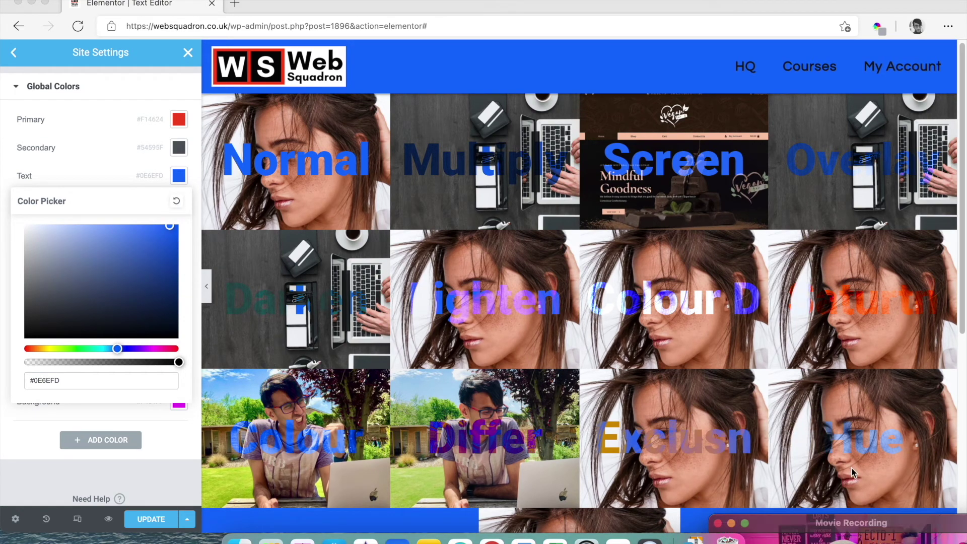
pyautogui.scroll(-1, 814, 410)
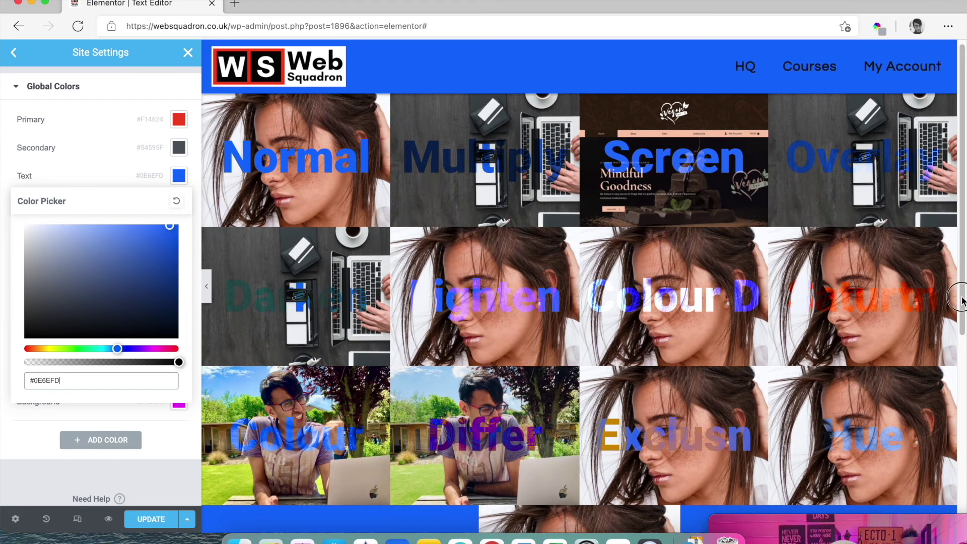
pyautogui.moveTo(962, 283); pyautogui.dragTo(962, 314)
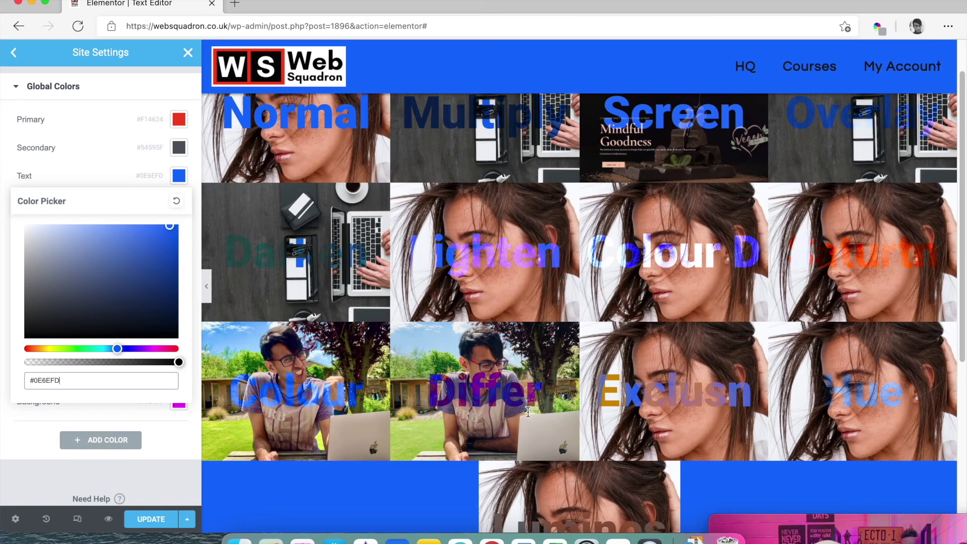
# Sweep the global Text colour through white, near-black and dark blue, ending on vivid purple #AF1BD3.
pyautogui.moveTo(130, 277)
pyautogui.mouseDown()
pyautogui.moveTo(31, 224)
pyautogui.moveTo(37, 270)
pyautogui.moveTo(56, 267)
pyautogui.moveTo(82, 224)
pyautogui.moveTo(99, 272)
pyautogui.moveTo(47, 335)
pyautogui.moveTo(123, 309)
pyautogui.moveTo(78, 352)
pyautogui.moveTo(86, 388)
pyautogui.moveTo(20, 376)
pyautogui.mouseUp()
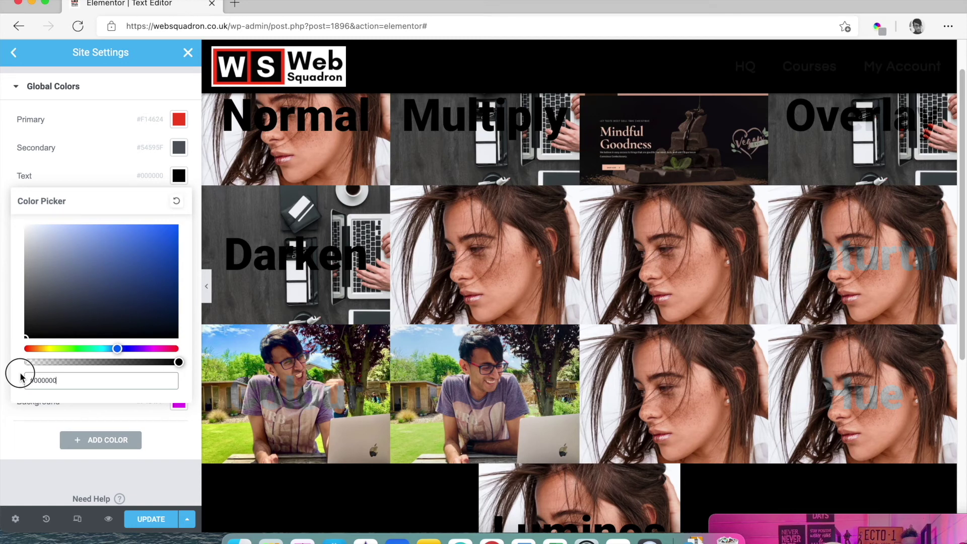
pyautogui.moveTo(20, 376)
pyautogui.mouseDown()
pyautogui.moveTo(47, 341)
pyautogui.moveTo(108, 313)
pyautogui.mouseUp()
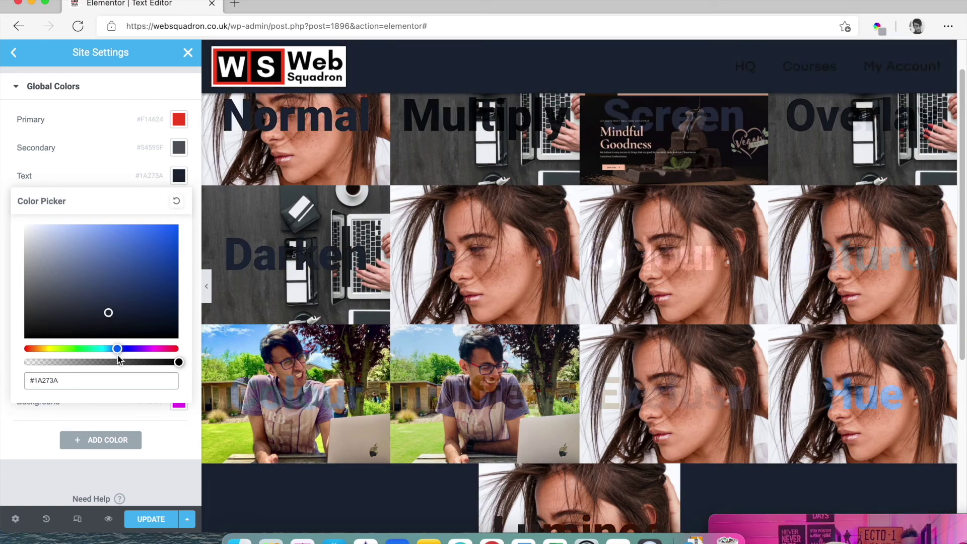
pyautogui.click(132, 350)
pyautogui.moveTo(133, 351); pyautogui.dragTo(148, 349)
pyautogui.moveTo(107, 311); pyautogui.dragTo(159, 243)
# Scroll the page preview to view the purple blend-mode headings and header bar.
pyautogui.scroll(2, 502, 186)
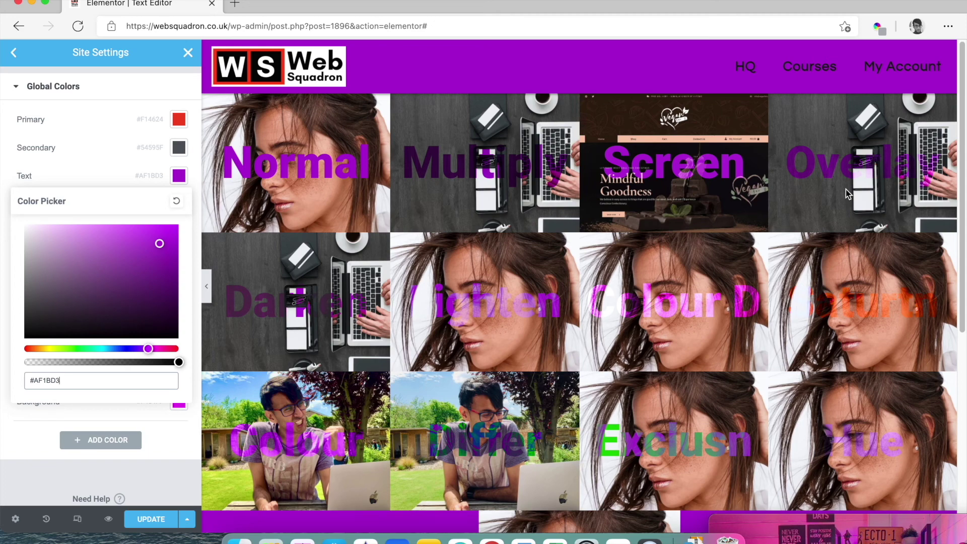
pyautogui.moveTo(888, 536)
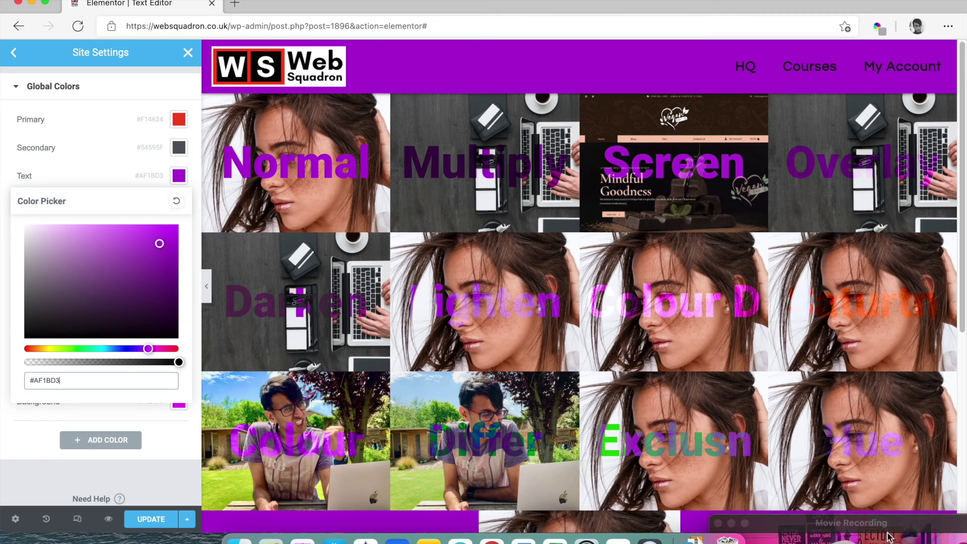
pyautogui.moveTo(888, 537); pyautogui.dragTo(866, 354)
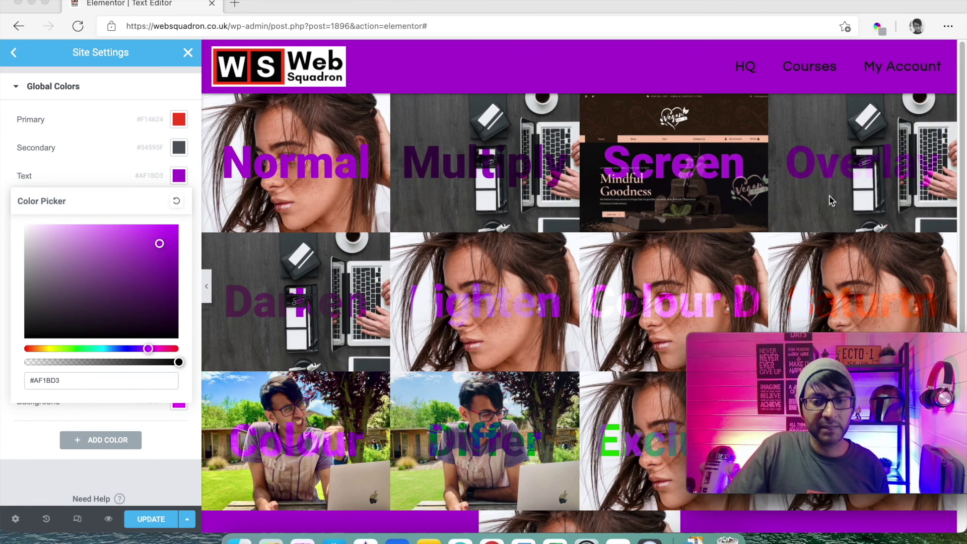